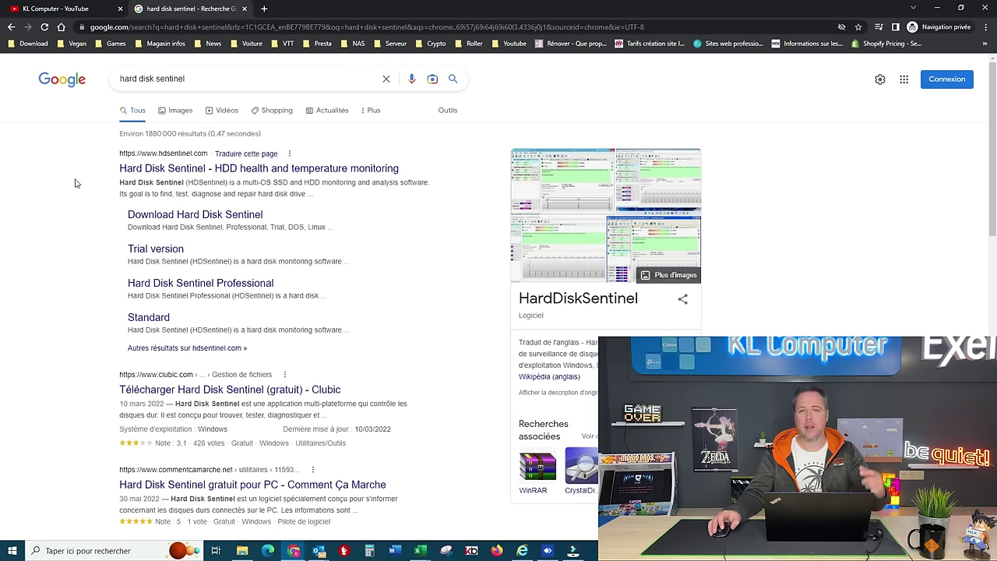
Step: Open the official Hard Disk Sentinel website and start downloading Hard Disk Sentinel Professional Portable v6.01
{"action": "left_click", "coordinate": [224, 177]}
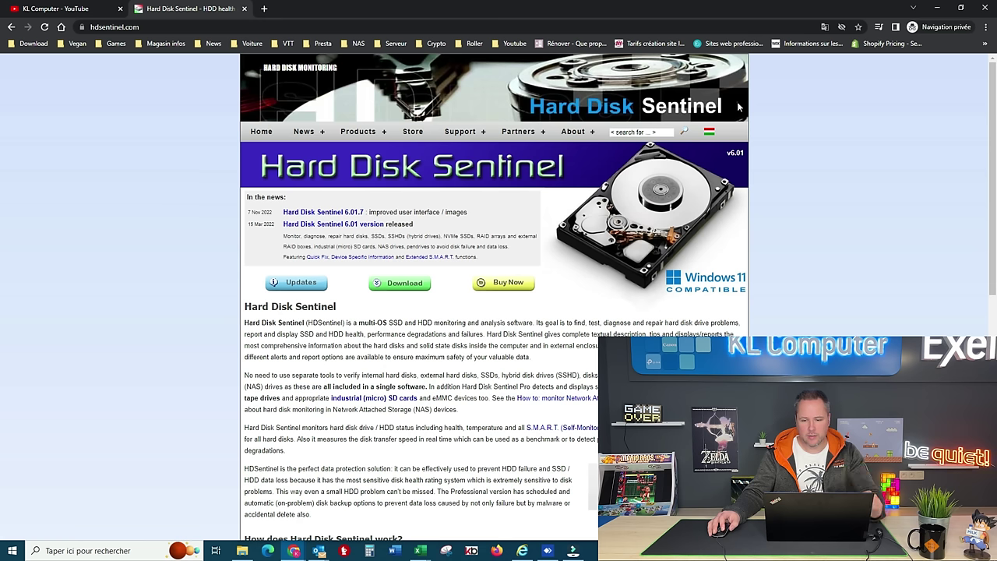
{"action": "left_click", "coordinate": [736, 102]}
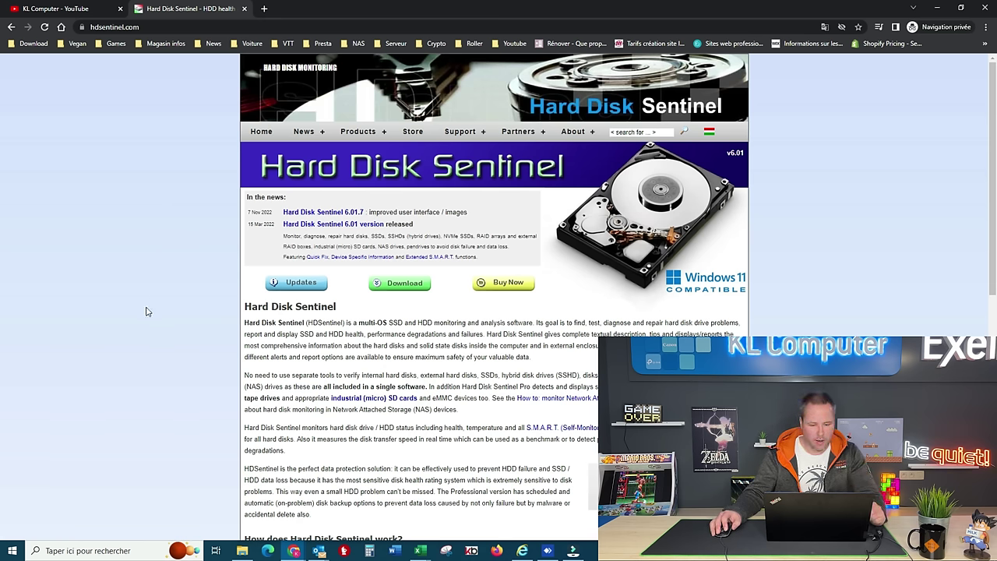
{"action": "left_click", "coordinate": [384, 286]}
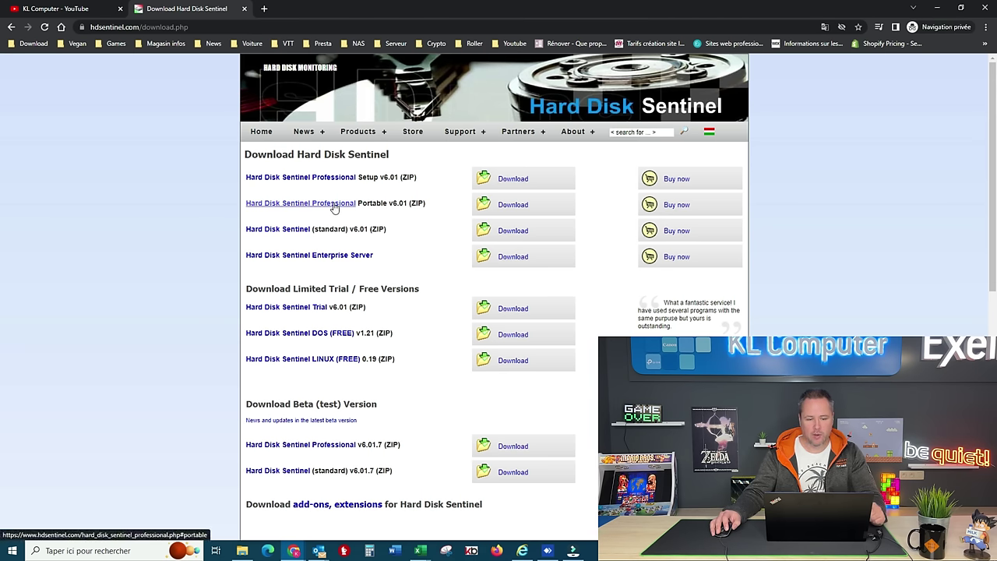
{"action": "left_click", "coordinate": [511, 205]}
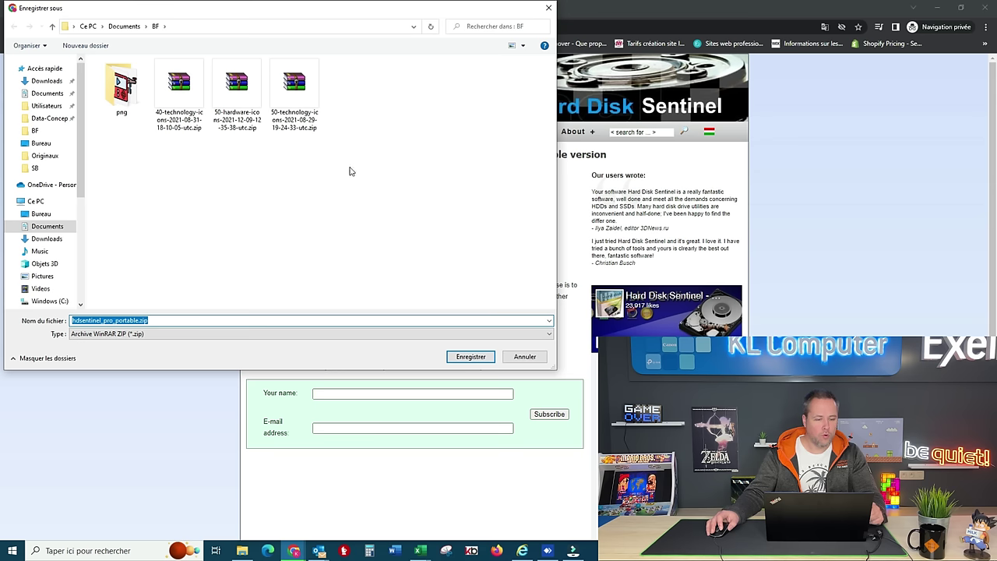
Step: Save hdsentinel_pro_portable.zip in the Downloads folder, replacing the existing copy
{"action": "left_click", "coordinate": [47, 239]}
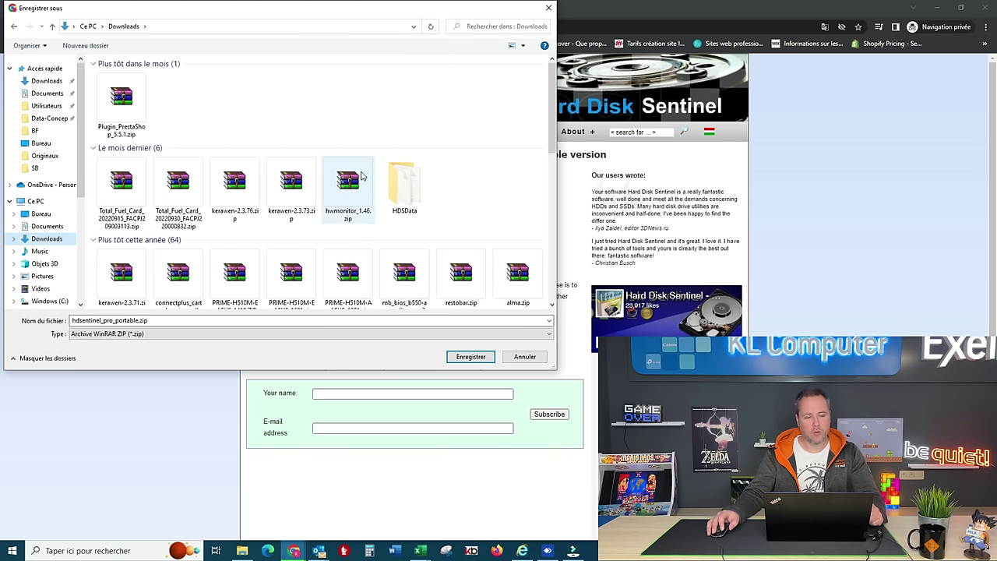
{"action": "left_click", "coordinate": [470, 356]}
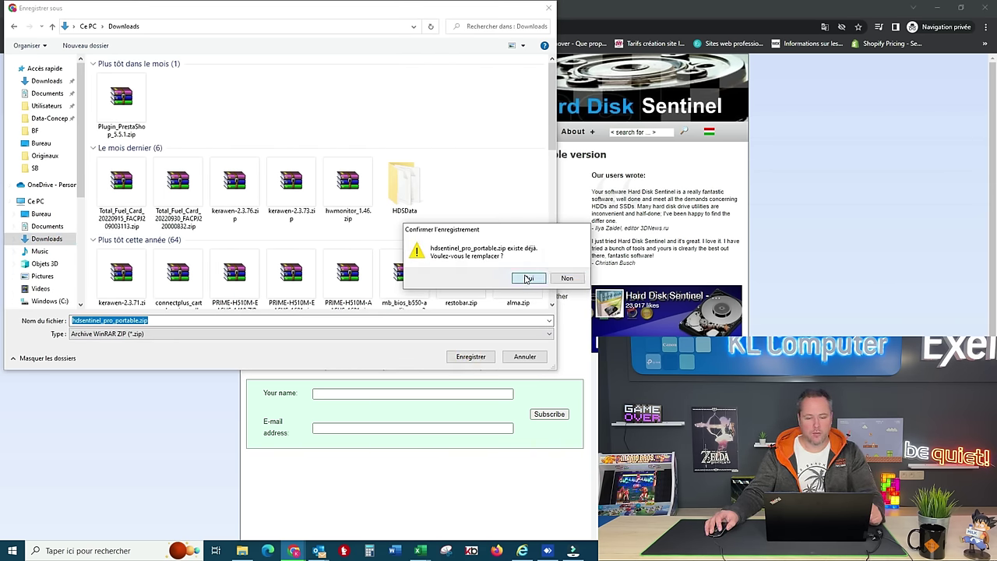
{"action": "left_click", "coordinate": [529, 279]}
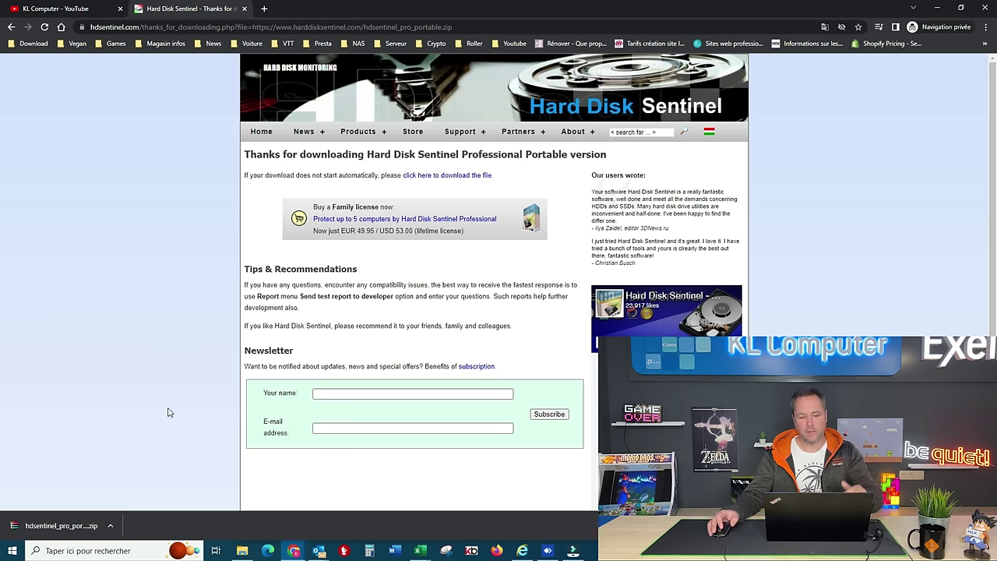
Step: Show the downloaded hdsentinel_pro_portable.zip in its folder and open the archive in WinRAR
{"action": "left_click", "coordinate": [110, 525]}
{"action": "left_click", "coordinate": [179, 489]}
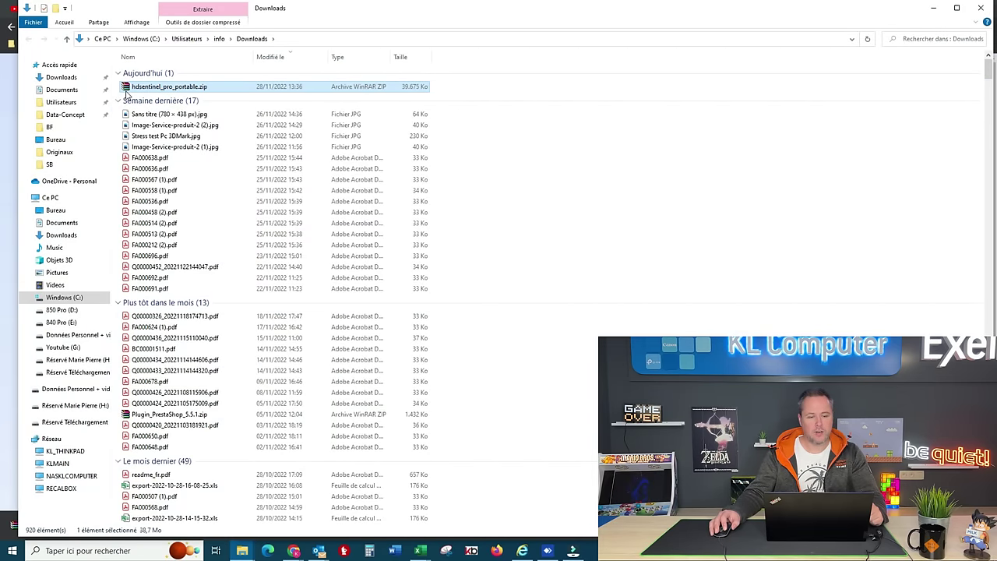
{"action": "double_click", "coordinate": [170, 88]}
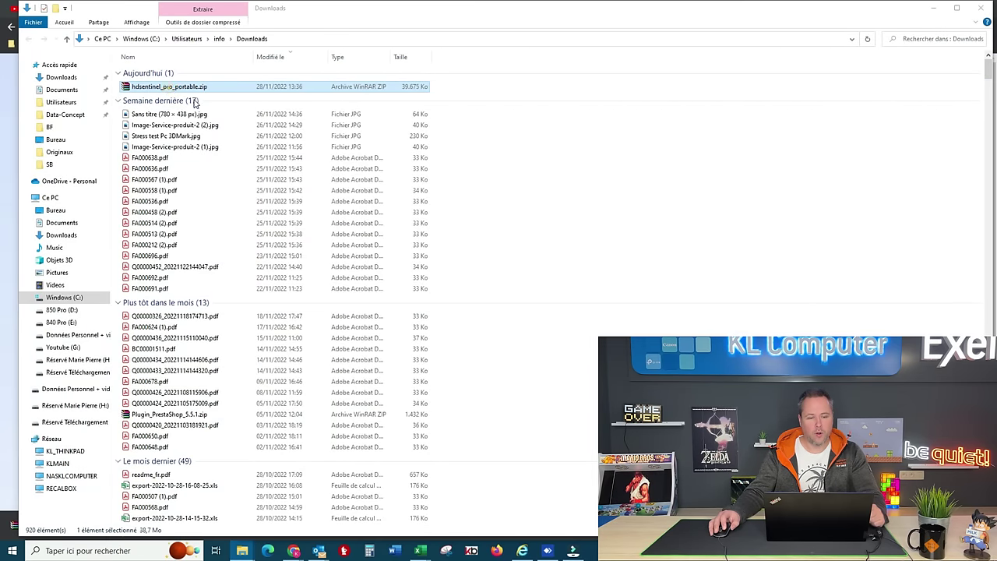
{"action": "left_click", "coordinate": [668, 125]}
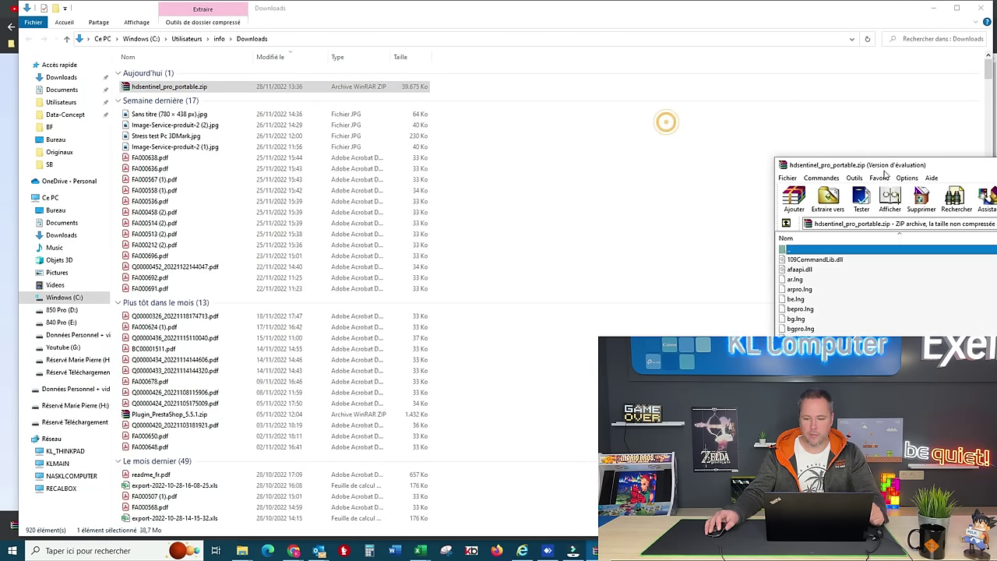
Step: Run HDSentinel.exe from the archive and continue past the demonstration version notice
{"action": "scroll", "coordinate": [370, 325], "scroll_direction": "down", "scroll_amount": 15}
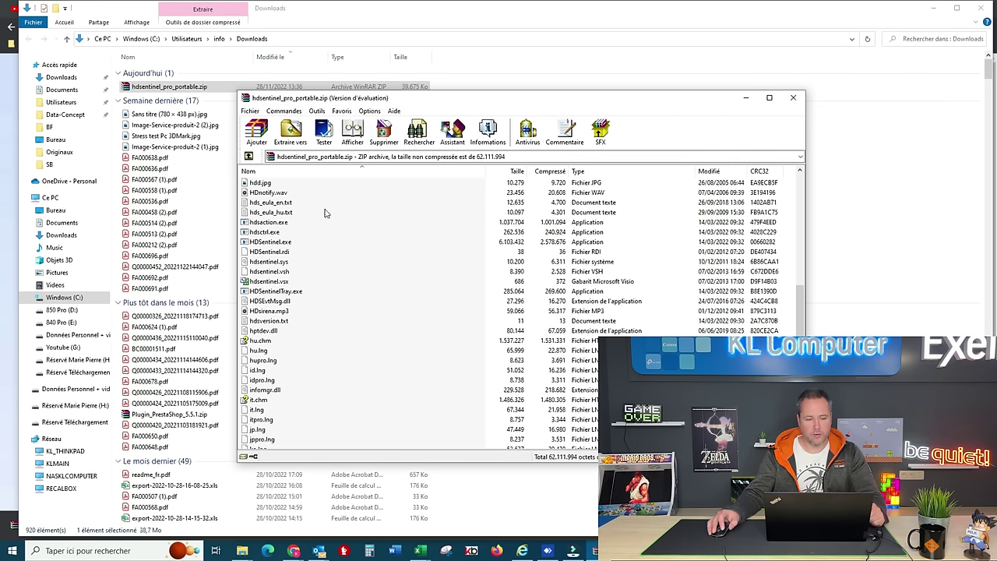
{"action": "double_click", "coordinate": [271, 242]}
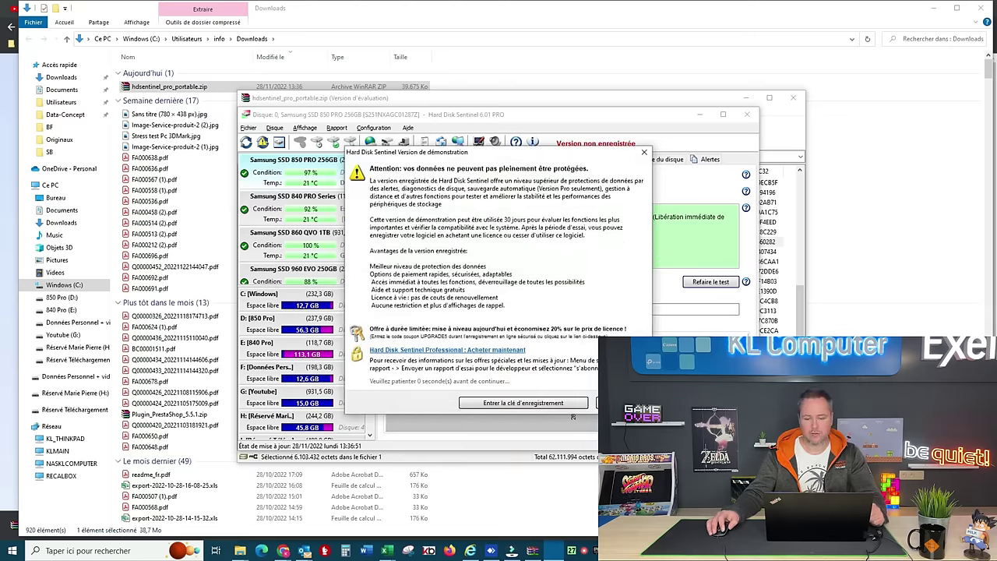
{"action": "left_click", "coordinate": [616, 403]}
Step: Close the Downloads folder window and reposition the Hard Disk Sentinel window over the browser
{"action": "left_click_drag", "start_coordinate": [611, 123], "coordinate": [569, 113]}
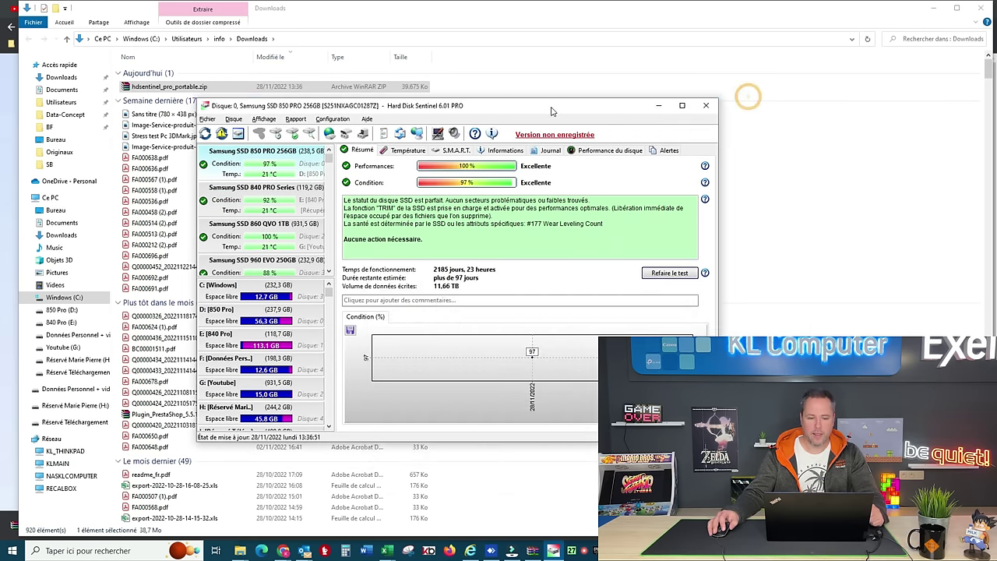
{"action": "left_click", "coordinate": [980, 9]}
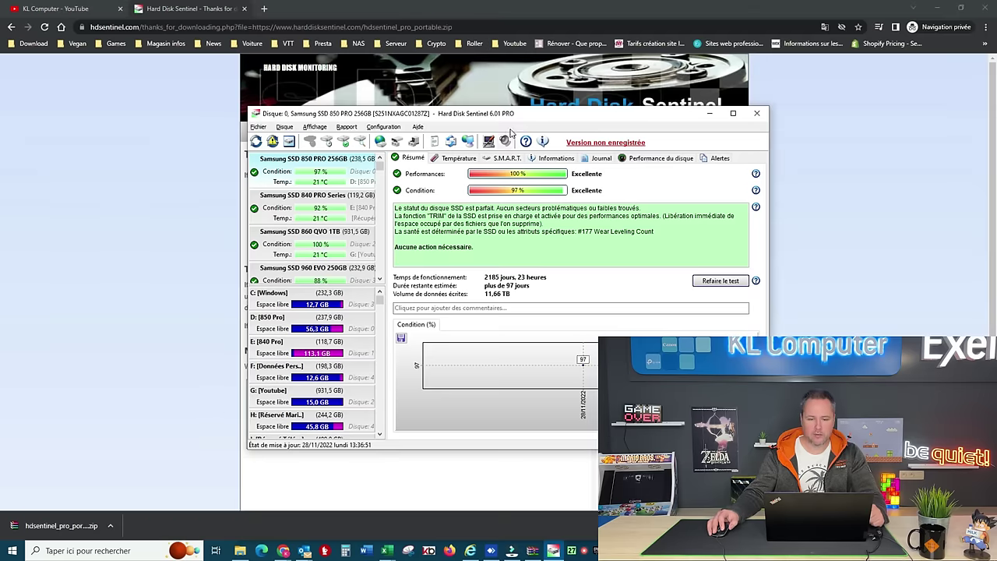
{"action": "left_click_drag", "start_coordinate": [527, 118], "coordinate": [507, 120]}
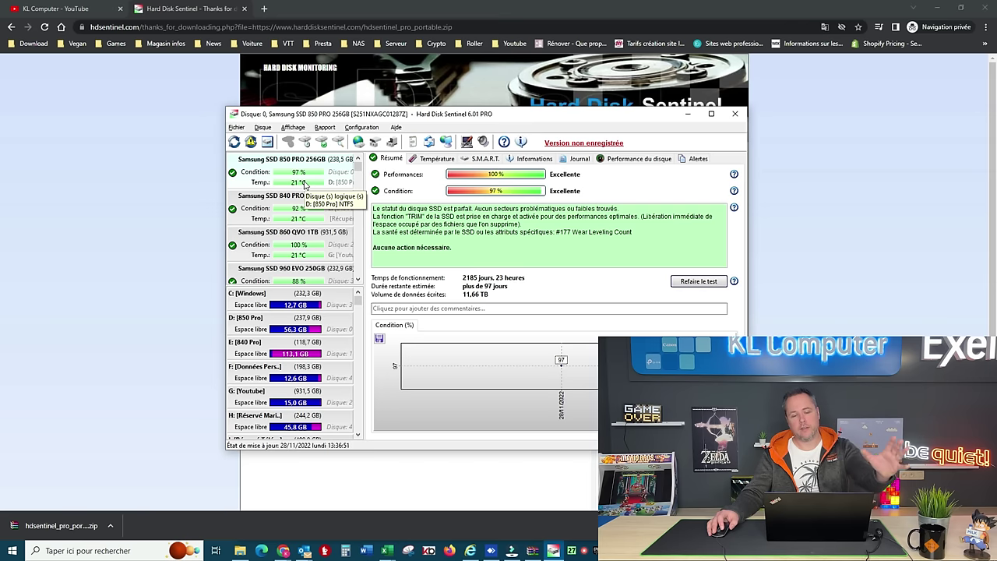
Step: Compare the health details of the Samsung SSD 840 PRO and Samsung SSD 850 PRO disks
{"action": "left_click", "coordinate": [315, 206]}
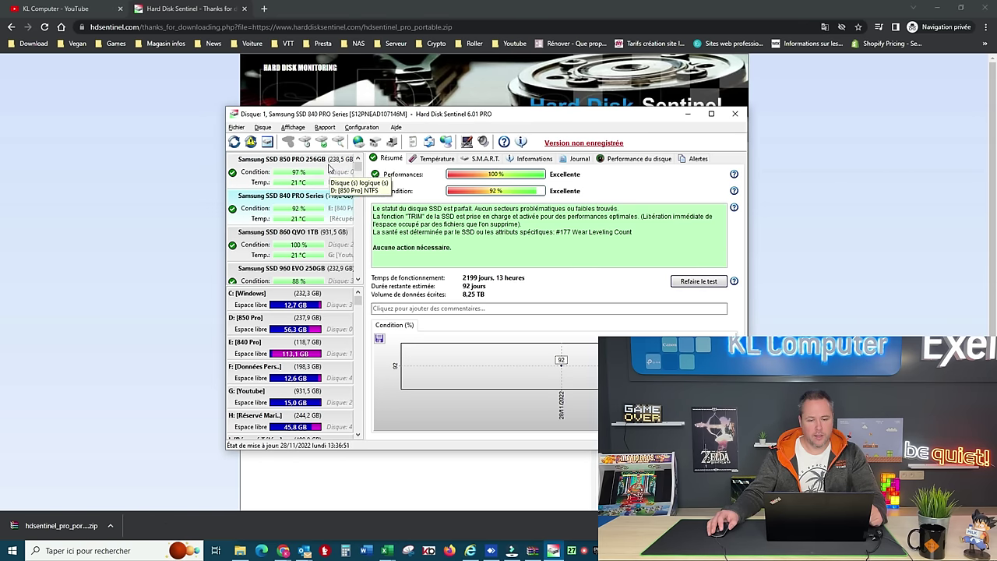
{"action": "left_click", "coordinate": [298, 175]}
{"action": "left_click", "coordinate": [316, 217]}
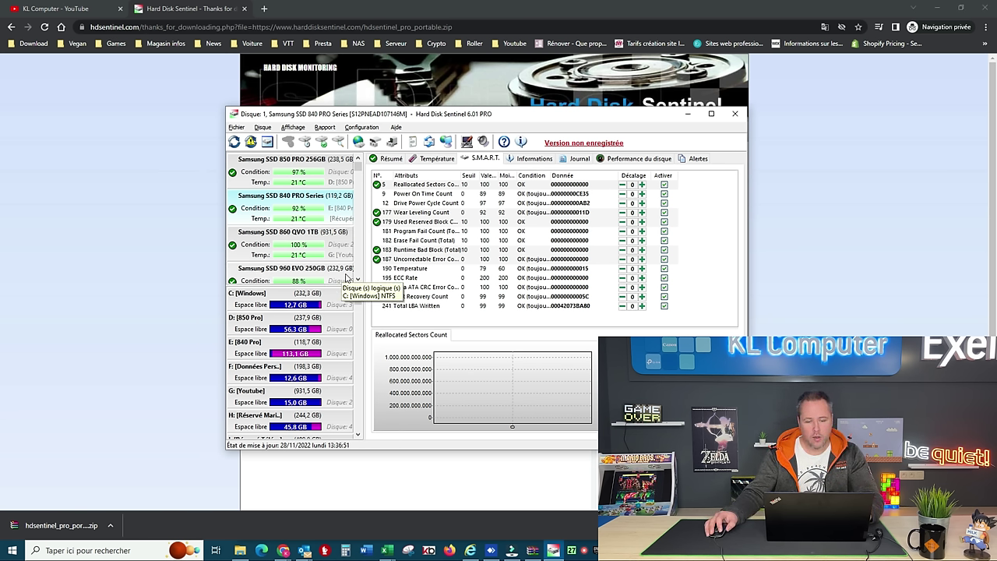
{"action": "left_click", "coordinate": [321, 160]}
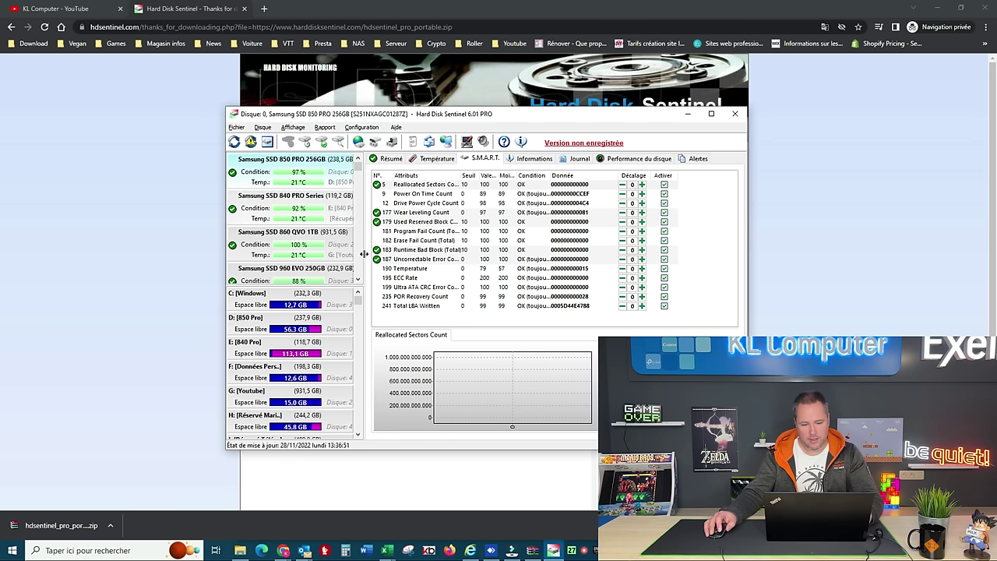
Step: Select the ST1000DM003-1CH162 disk and display its health summary
{"action": "left_click", "coordinate": [357, 281]}
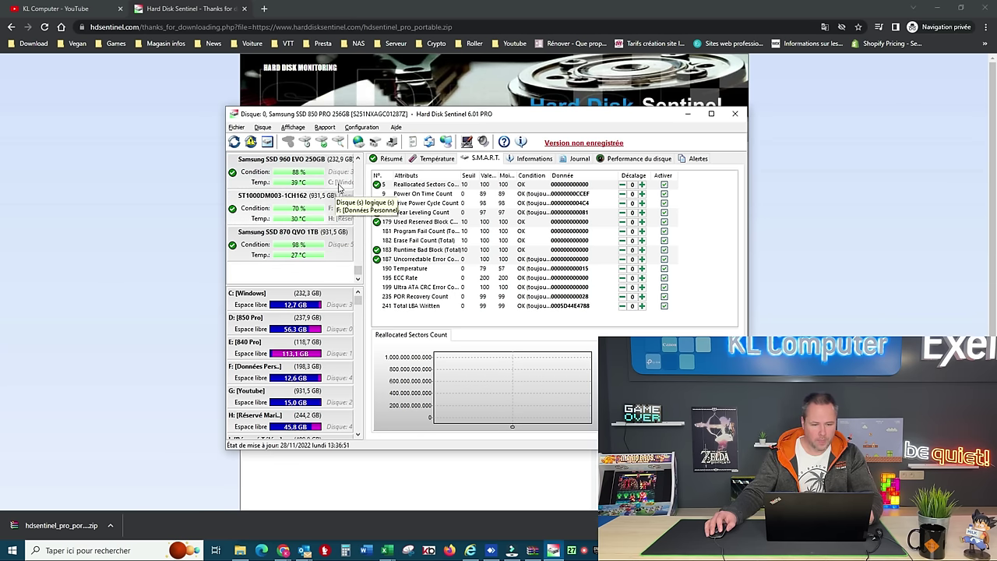
{"action": "left_click", "coordinate": [310, 213]}
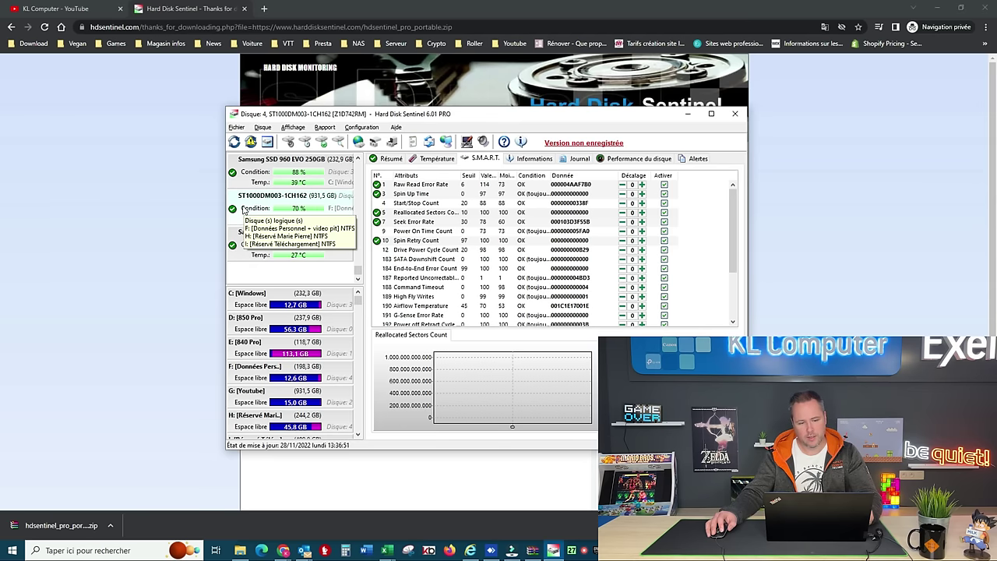
{"action": "left_click", "coordinate": [394, 159]}
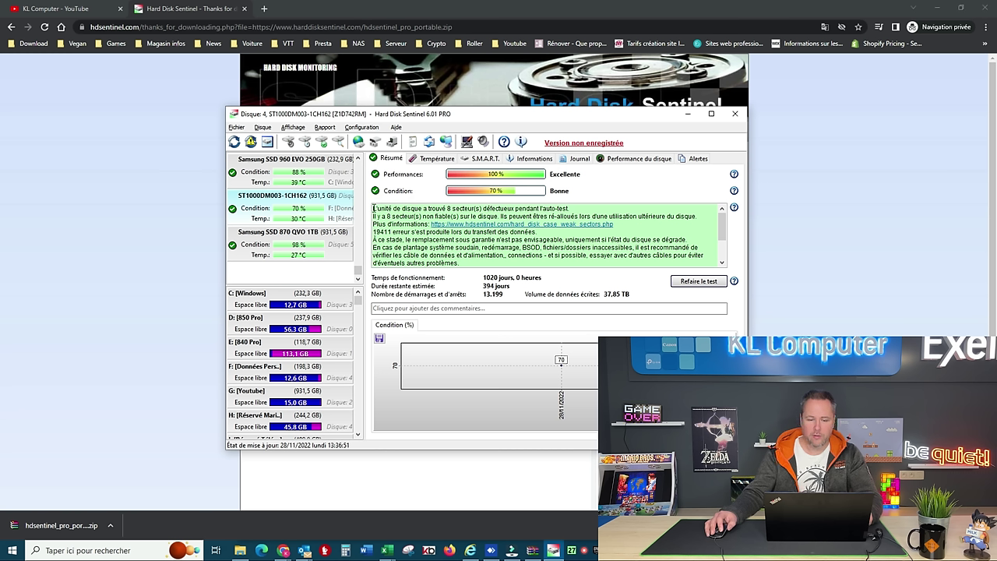
Step: Read the status description of the ST1000DM003-1CH162 disk, highlighting the passages on defective sectors and data transfer errors
{"action": "left_click_drag", "start_coordinate": [374, 208], "coordinate": [421, 209]}
{"action": "left_click", "coordinate": [424, 209]}
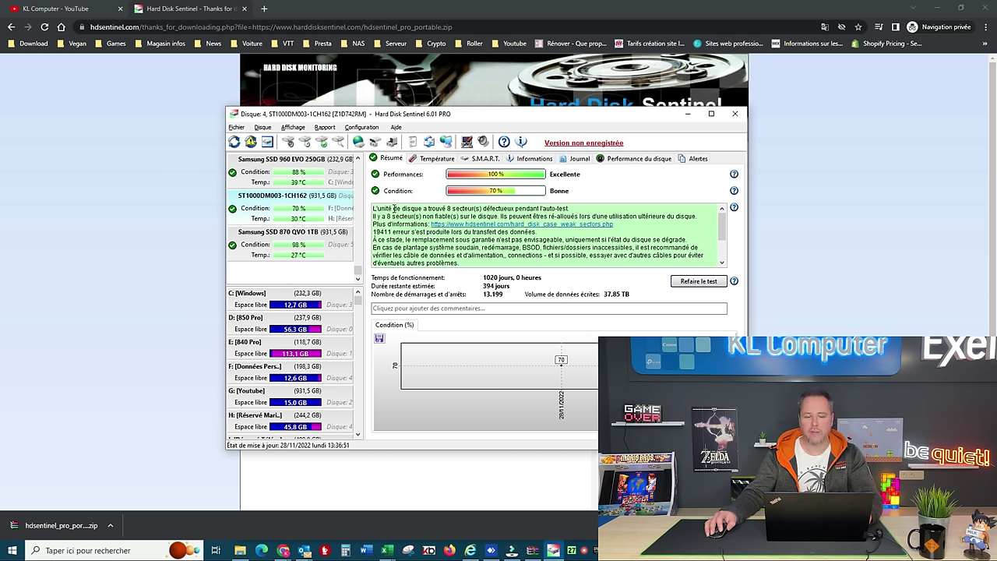
{"action": "left_click_drag", "start_coordinate": [374, 208], "coordinate": [478, 209]}
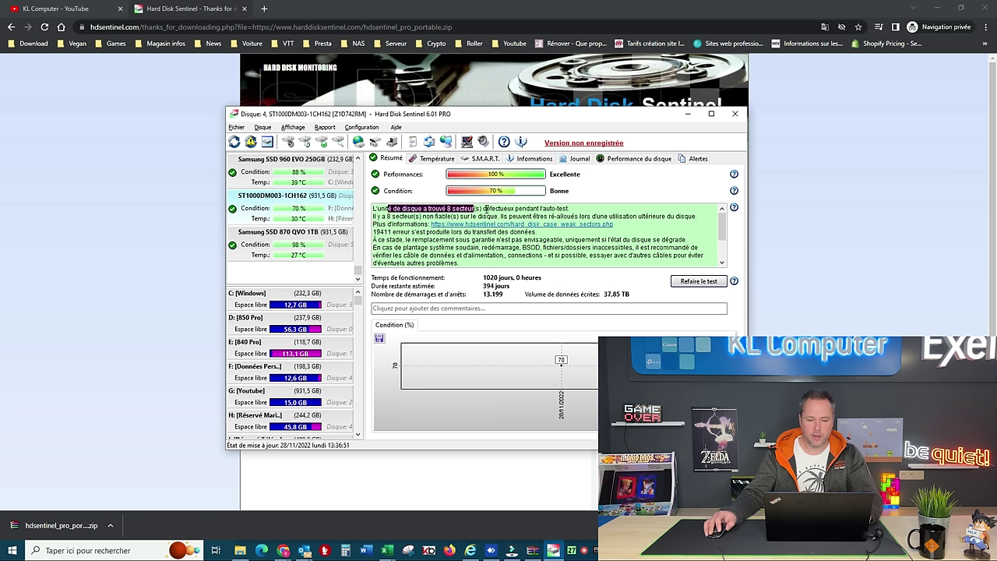
{"action": "left_click", "coordinate": [479, 208]}
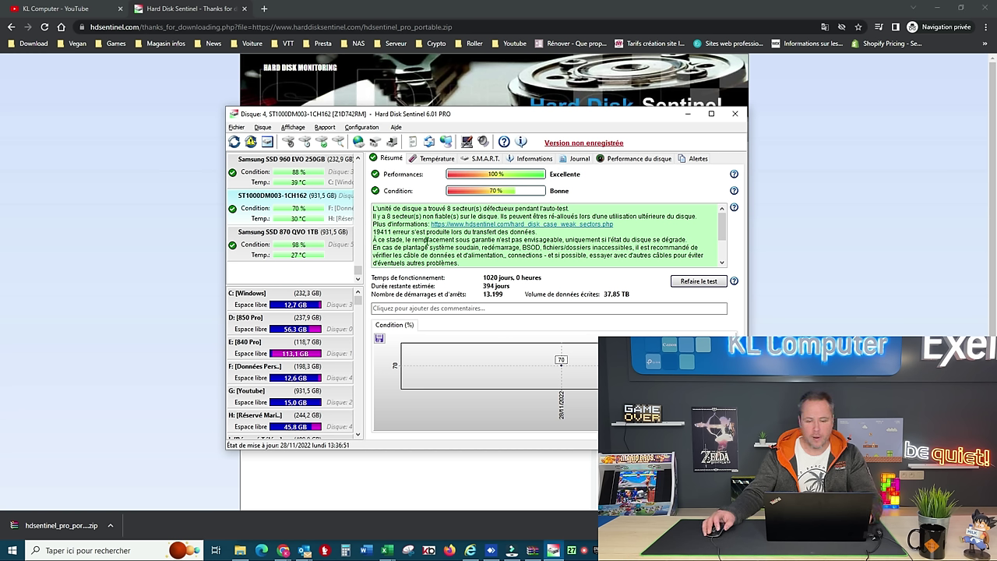
{"action": "left_click_drag", "start_coordinate": [380, 232], "coordinate": [396, 232]}
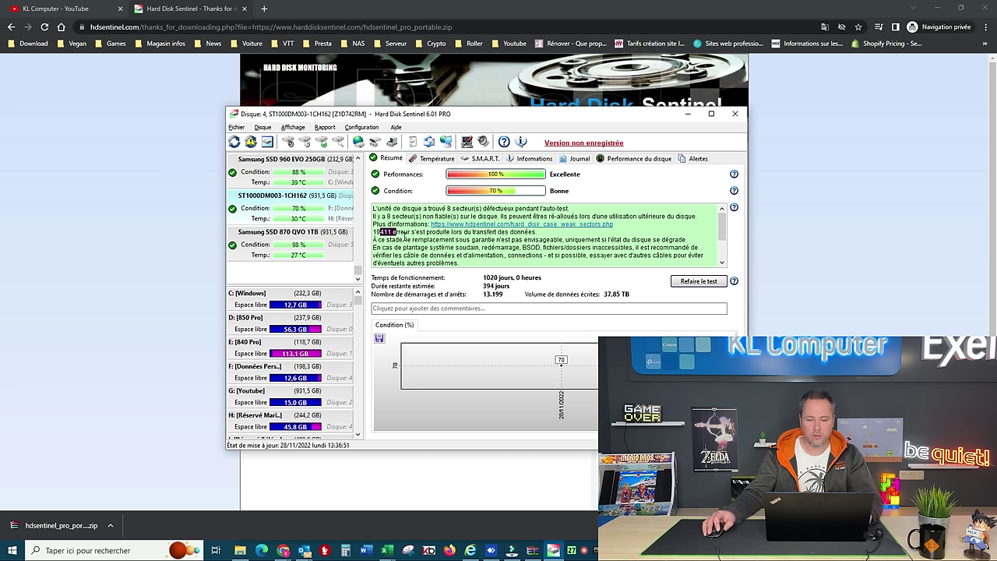
{"action": "left_click", "coordinate": [405, 233]}
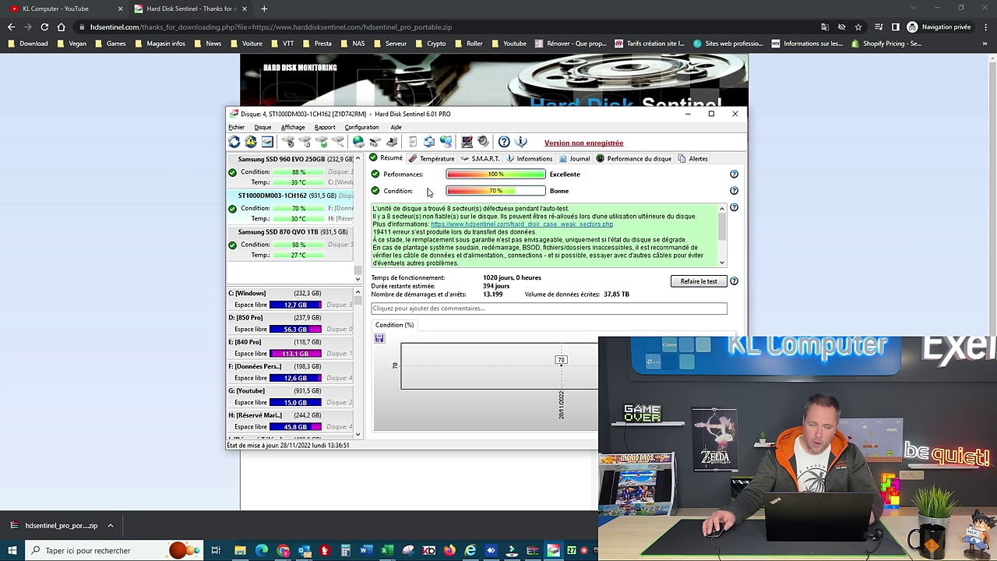
{"action": "left_click_drag", "start_coordinate": [427, 209], "coordinate": [513, 208]}
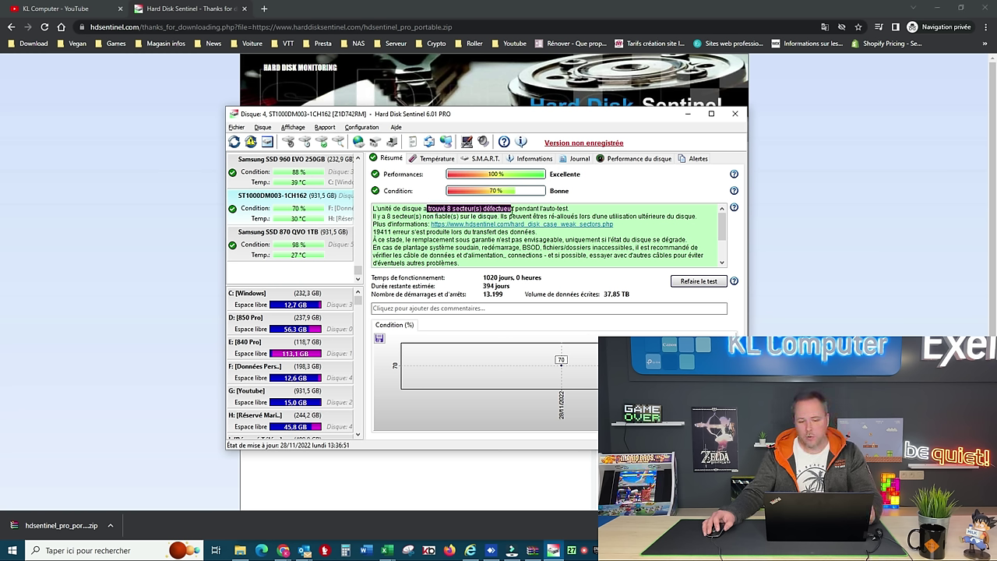
{"action": "left_click", "coordinate": [512, 209]}
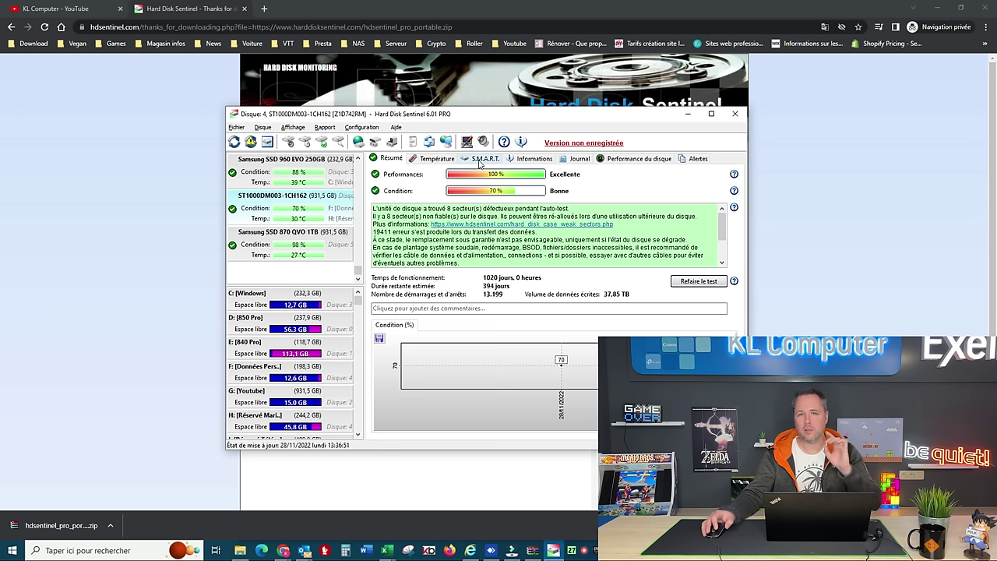
Step: Examine the disk's S.M.A.R.T. attributes, particularly Spin Retry Count, Current Pending Sector Count and Off-Line Uncorrectable Sector Count
{"action": "left_click", "coordinate": [481, 159]}
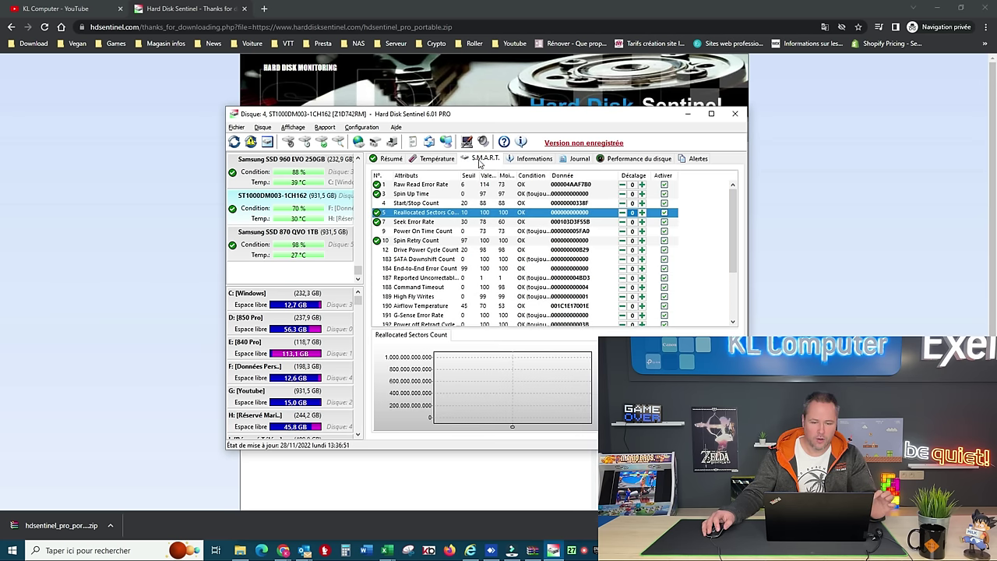
{"action": "left_click", "coordinate": [432, 242]}
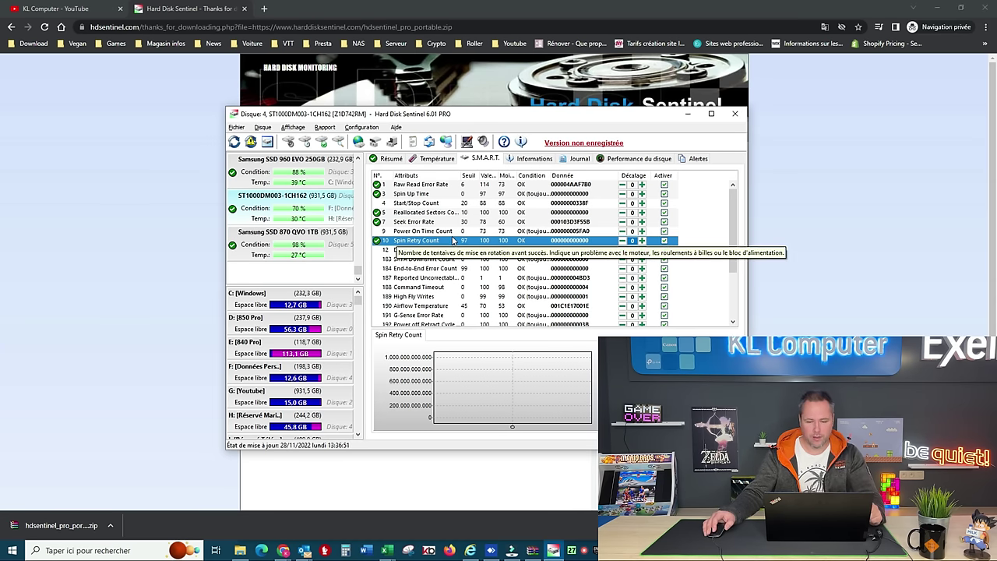
{"action": "scroll", "coordinate": [453, 240], "scroll_direction": "down", "scroll_amount": 3}
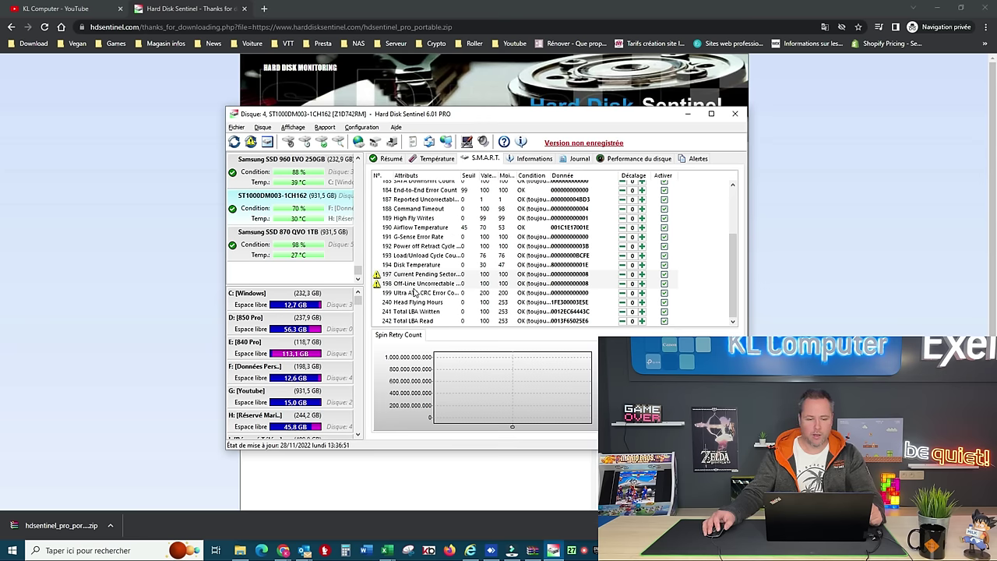
{"action": "left_click", "coordinate": [409, 275]}
{"action": "left_click", "coordinate": [409, 284]}
{"action": "left_click", "coordinate": [409, 275]}
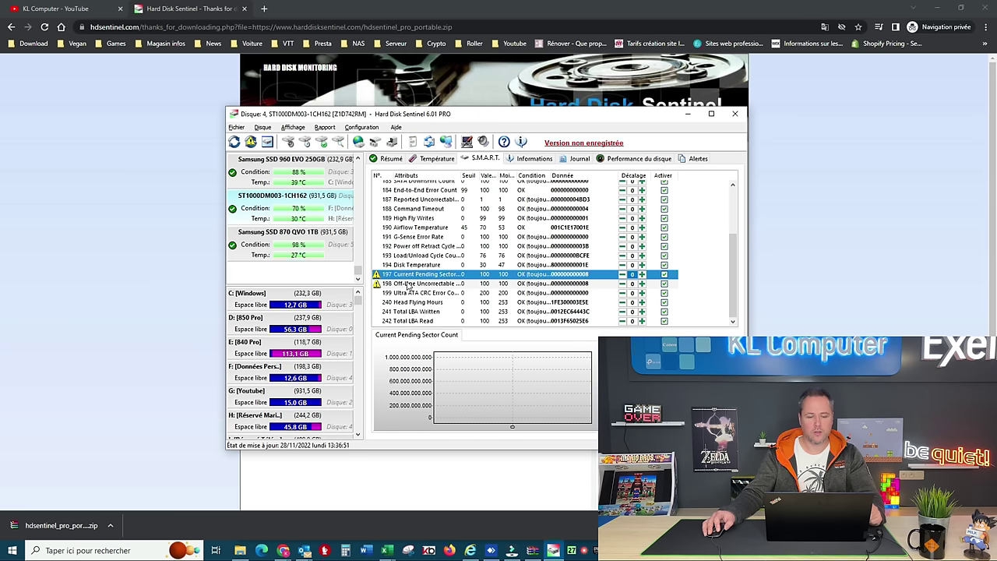
{"action": "left_click", "coordinate": [408, 284]}
{"action": "left_click", "coordinate": [409, 275]}
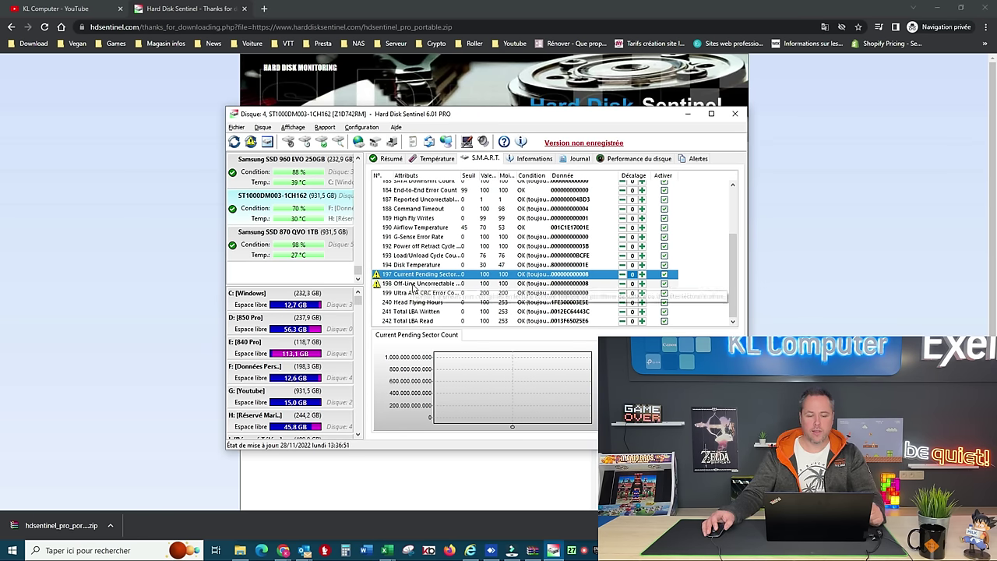
{"action": "left_click", "coordinate": [412, 284]}
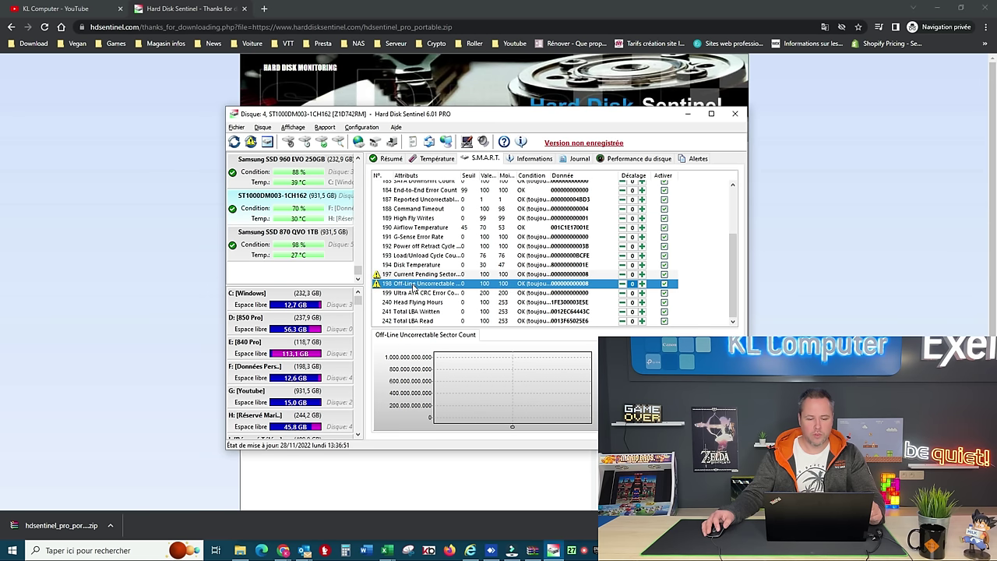
{"action": "left_click", "coordinate": [417, 275]}
{"action": "left_click", "coordinate": [419, 284]}
{"action": "left_click", "coordinate": [419, 275]}
{"action": "left_click", "coordinate": [419, 284]}
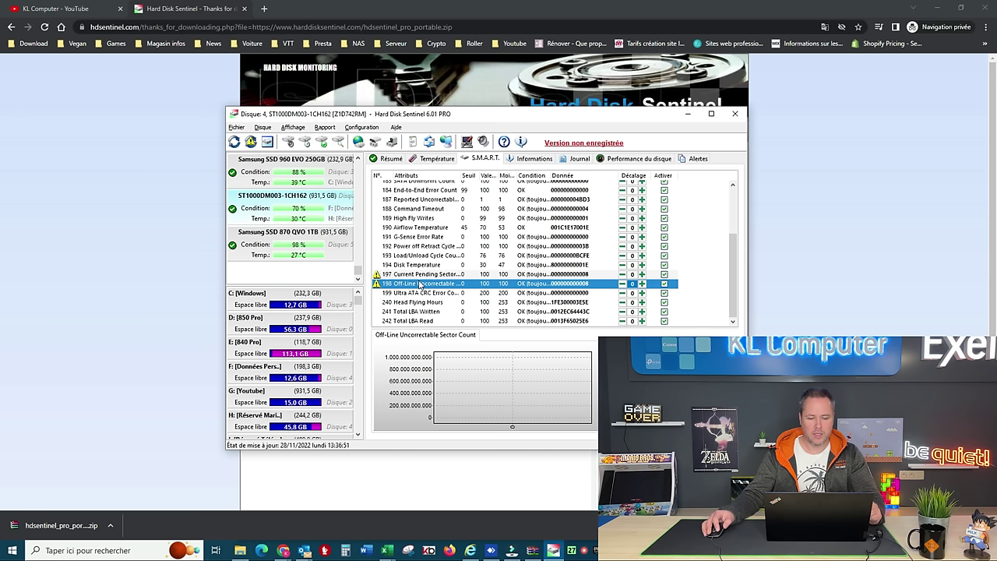
Step: Compare the Current Pending Sector Count and Off-Line Uncorrectable Sector Count attributes of the ST1000DM003-1CH162 disk
{"action": "left_click", "coordinate": [420, 275]}
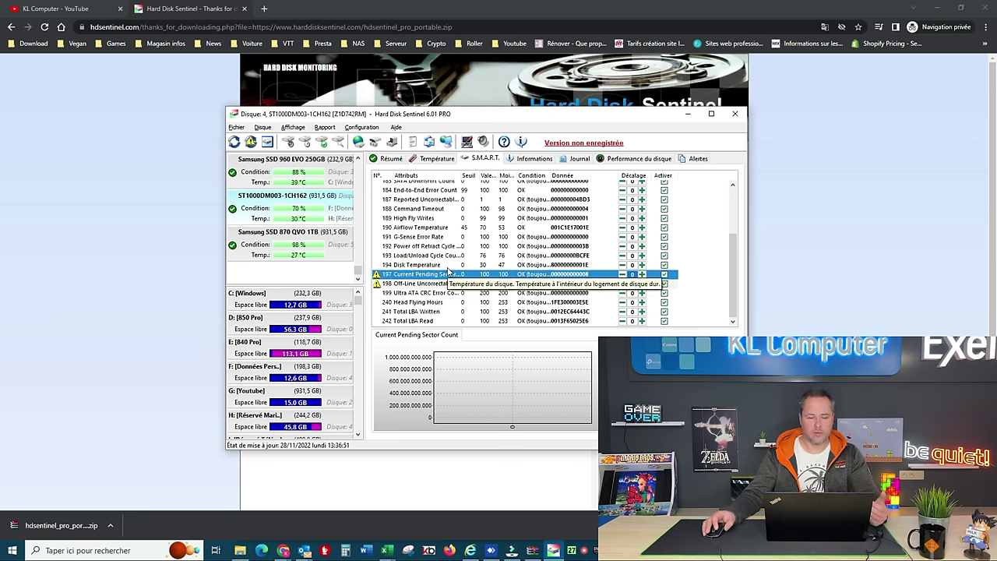
{"action": "left_click", "coordinate": [404, 285]}
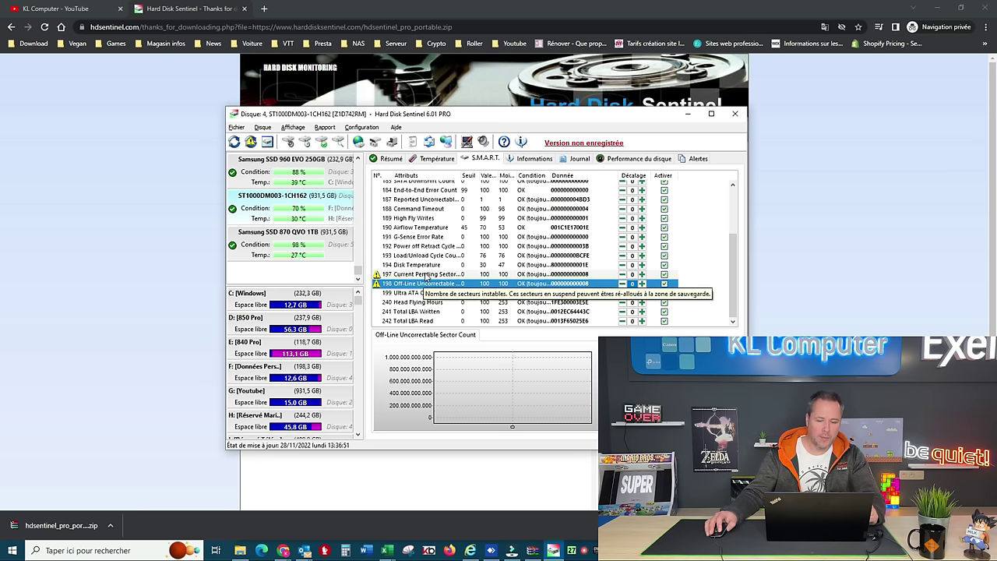
{"action": "left_click", "coordinate": [384, 275]}
{"action": "left_click", "coordinate": [380, 285]}
{"action": "left_click", "coordinate": [395, 275]}
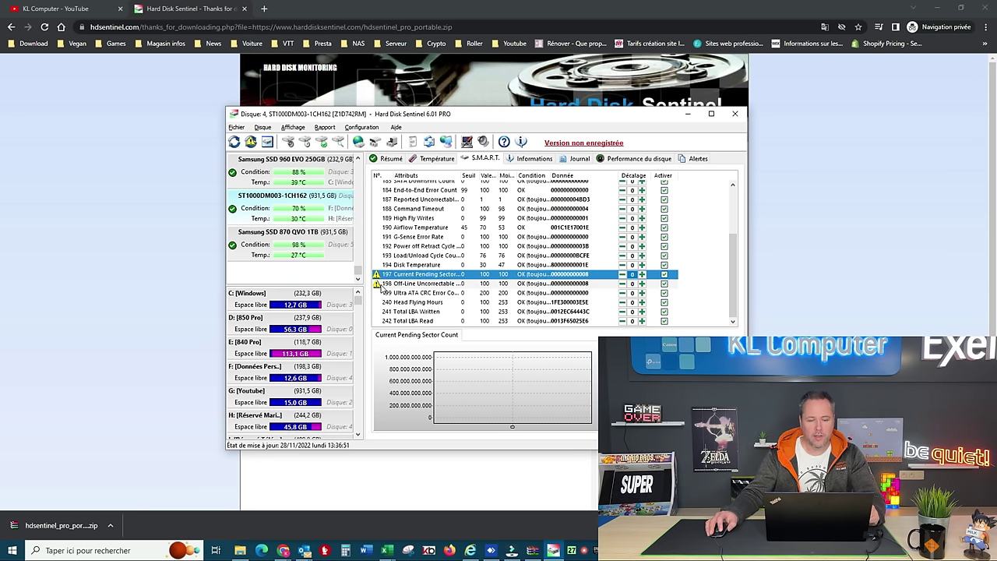
{"action": "left_click", "coordinate": [382, 285]}
Step: Read the explanation of the Spin Retry Count attribute of the ST1000DM003-1CH162 disk and display its graph
{"action": "scroll", "coordinate": [432, 281], "scroll_direction": "up", "scroll_amount": 3}
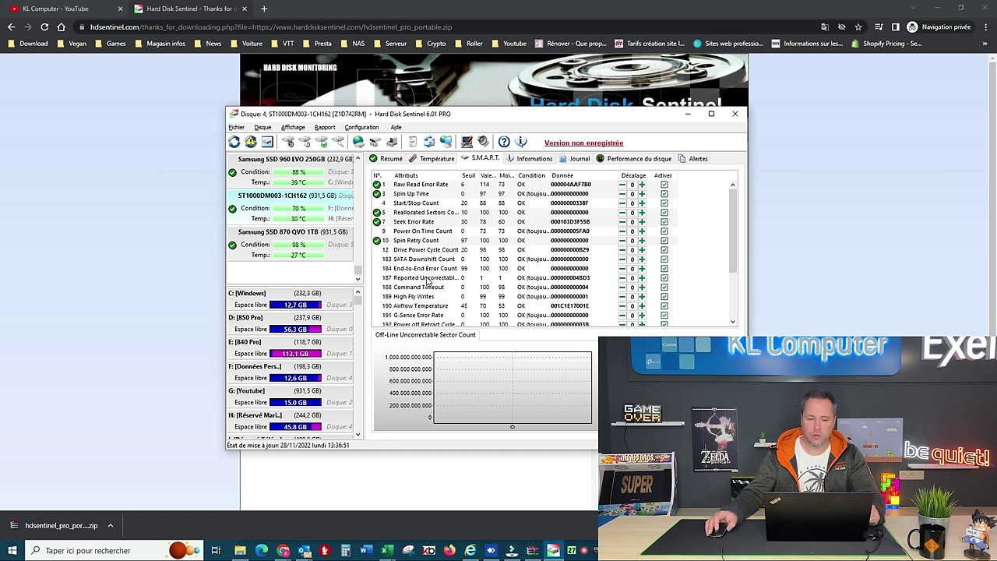
{"action": "mouse_move", "coordinate": [426, 246]}
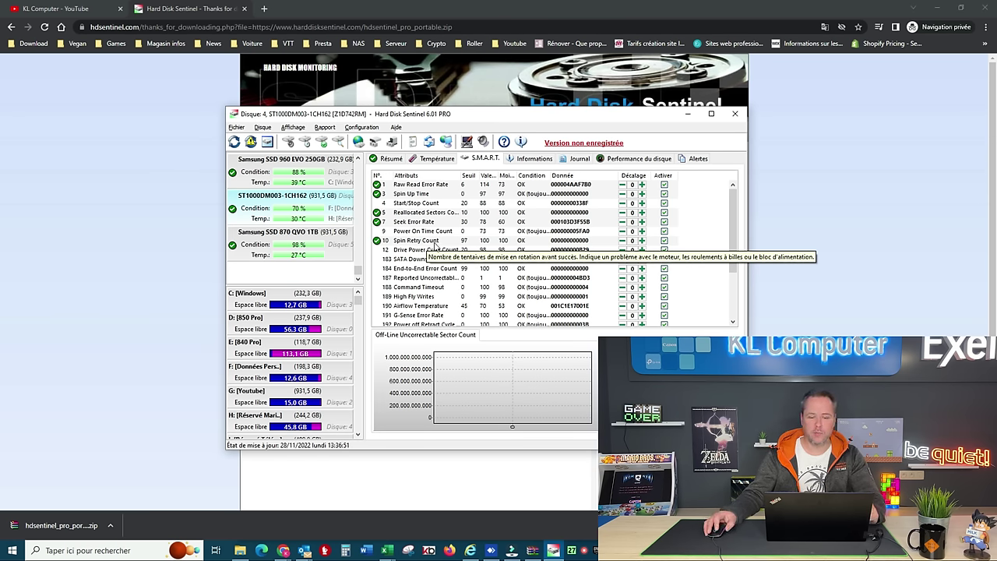
{"action": "left_click", "coordinate": [433, 243]}
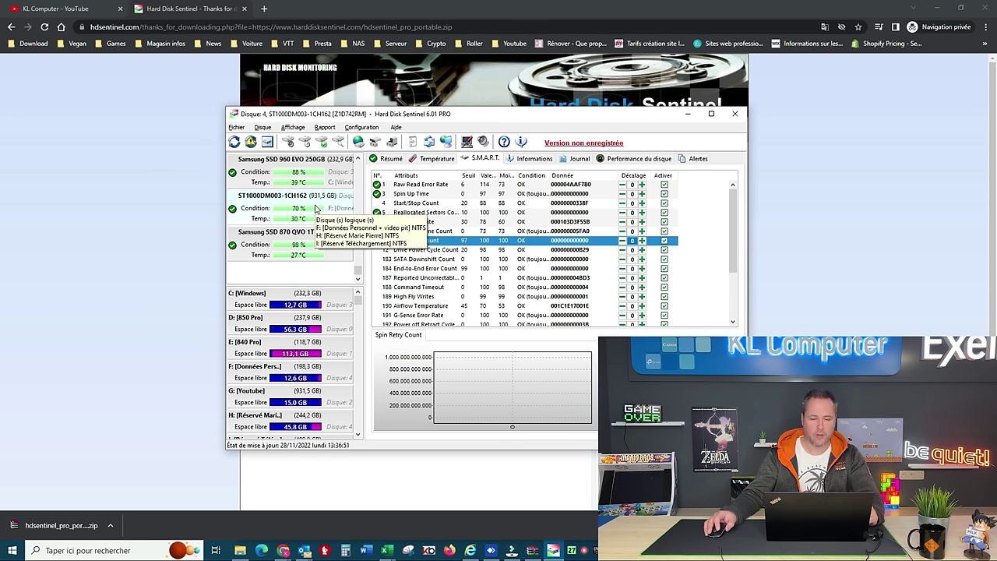
Step: Check the health summary and S.M.A.R.T. attributes of the Samsung SSD 850 PRO 256GB, including Erase Fail Count
{"action": "scroll", "coordinate": [292, 226], "scroll_direction": "up", "scroll_amount": 4}
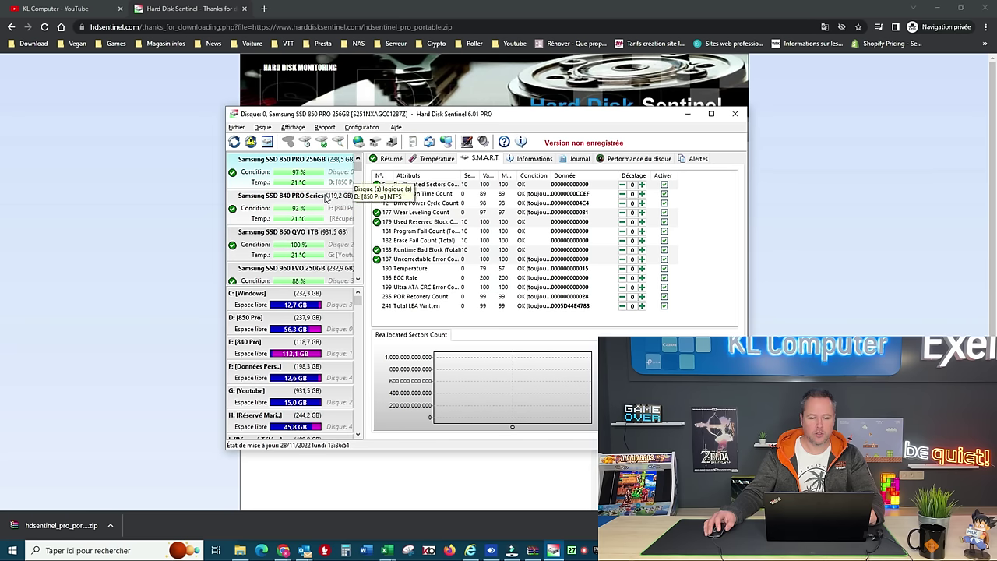
{"action": "left_click", "coordinate": [402, 161]}
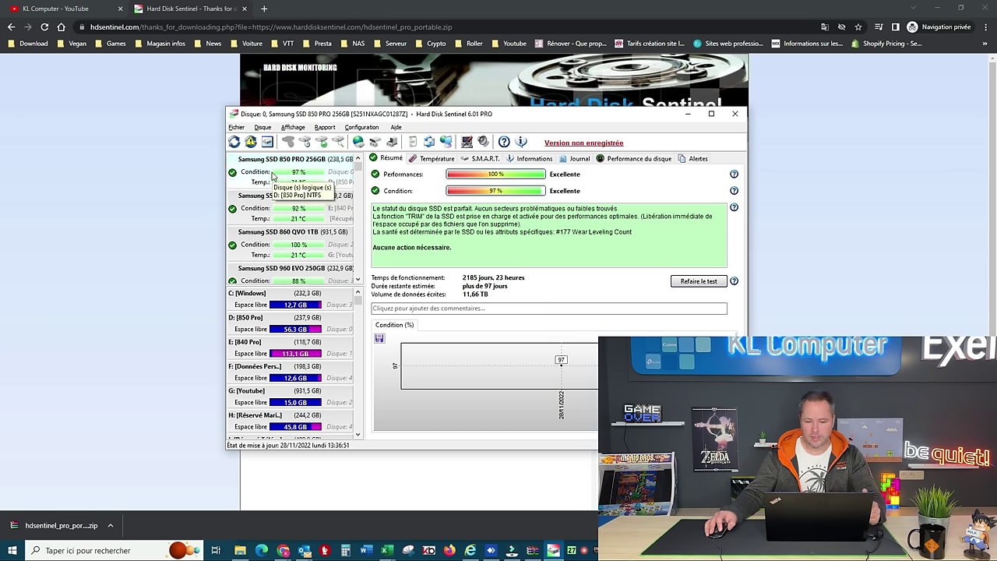
{"action": "left_click", "coordinate": [487, 161]}
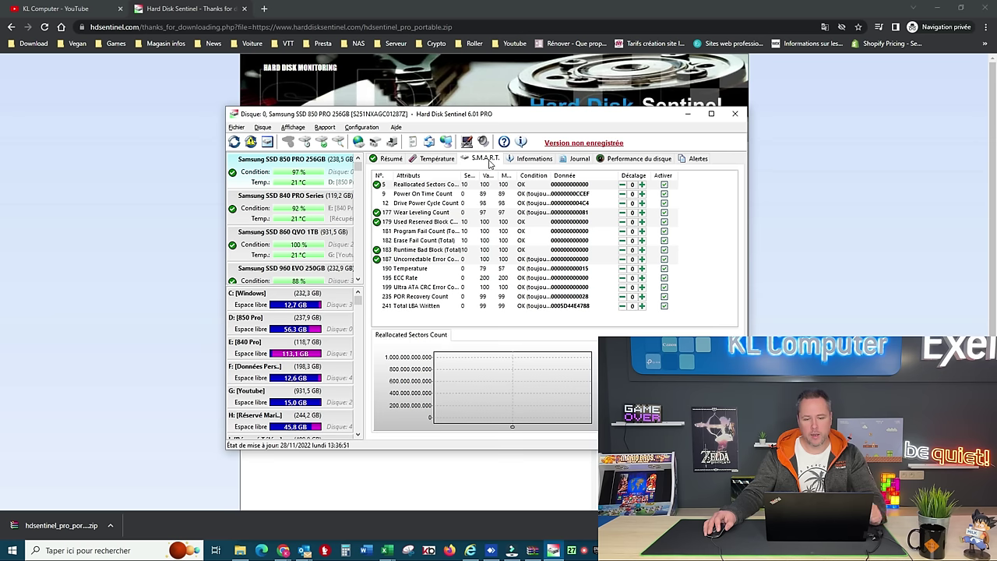
{"action": "left_click", "coordinate": [446, 240]}
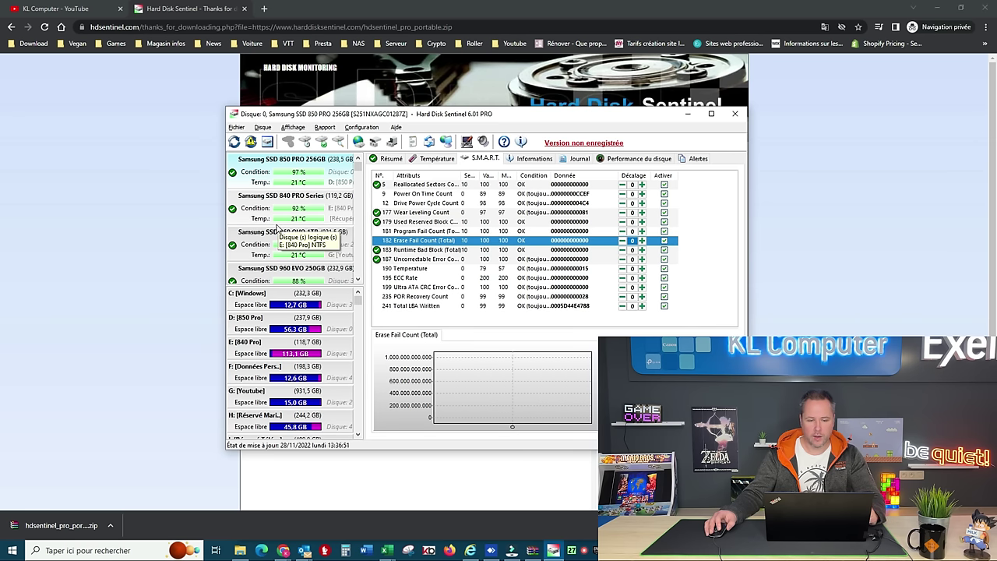
Step: Look over the remaining disks in the disk list and close Hard Disk Sentinel
{"action": "left_click", "coordinate": [357, 279]}
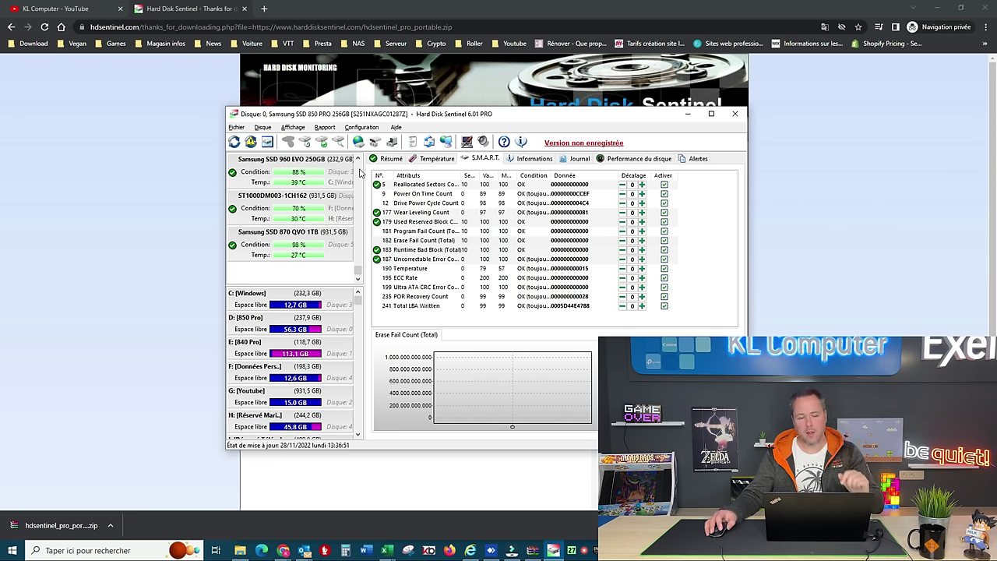
{"action": "scroll", "coordinate": [358, 165], "scroll_direction": "up", "scroll_amount": 2}
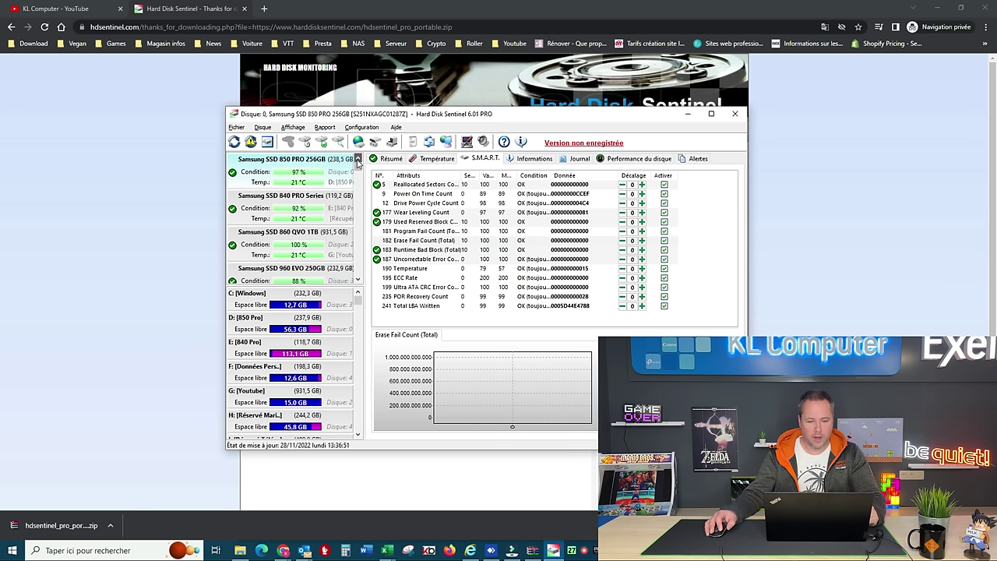
{"action": "left_click", "coordinate": [736, 115]}
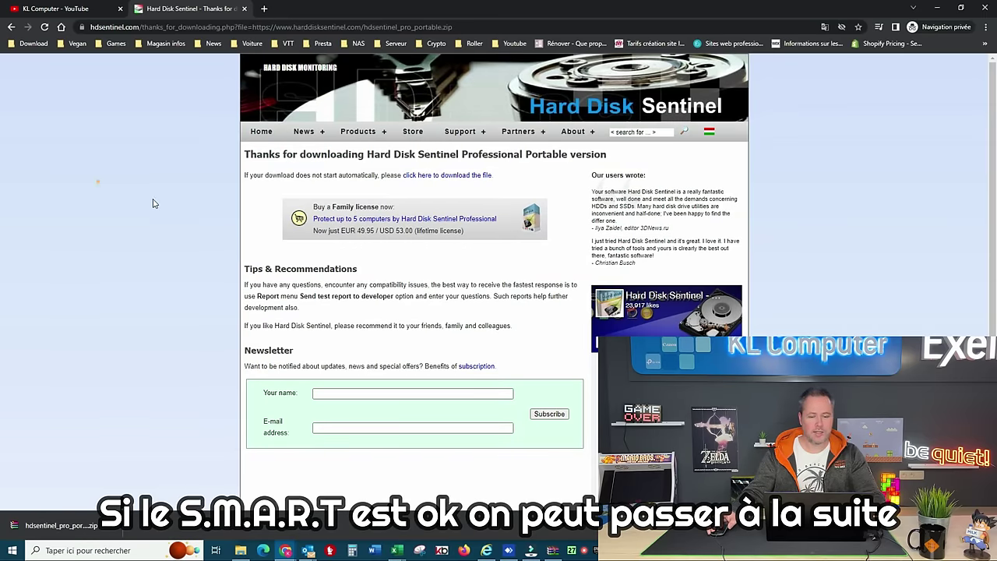
Step: Search Google for "macrium reflect" and open the Macrium Software Reflect Free Edition page
{"action": "left_click", "coordinate": [61, 28]}
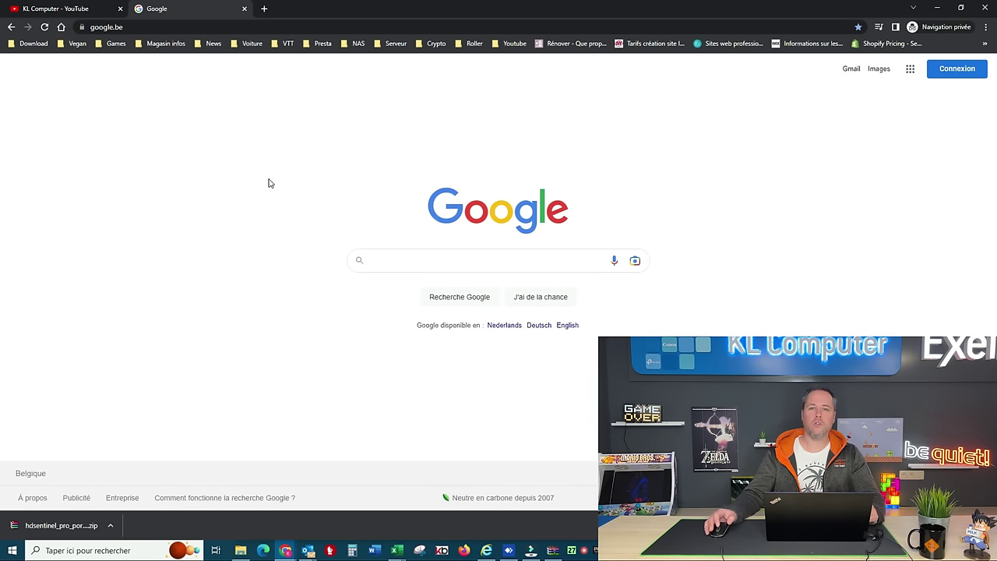
{"action": "type", "text": "macrium"}
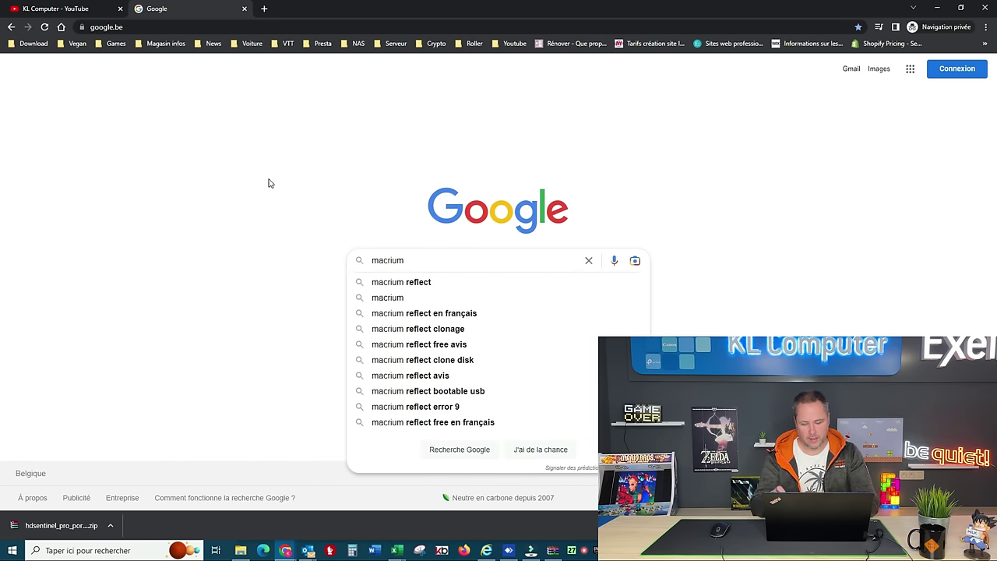
{"action": "key", "text": "Down"}
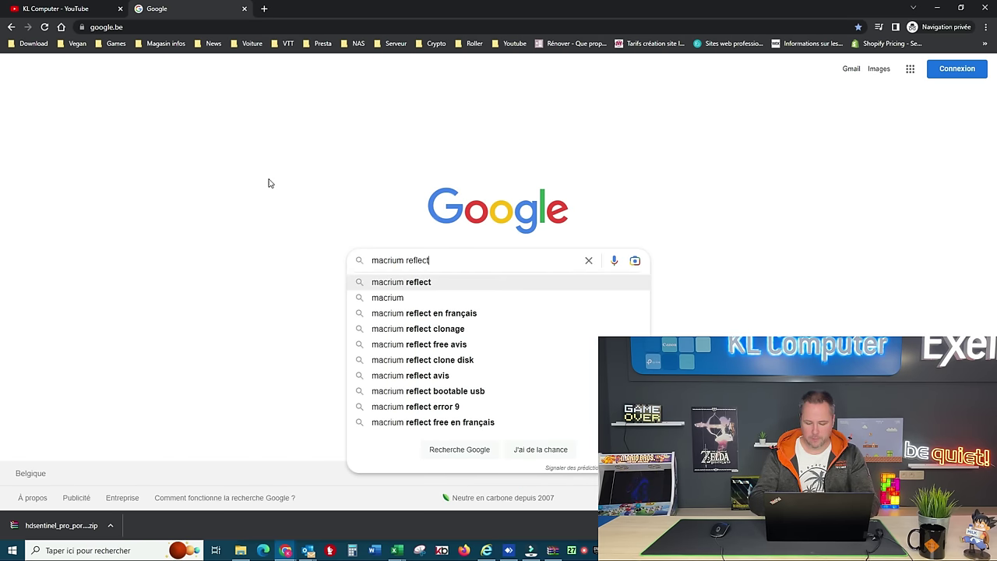
{"action": "key", "text": "Return"}
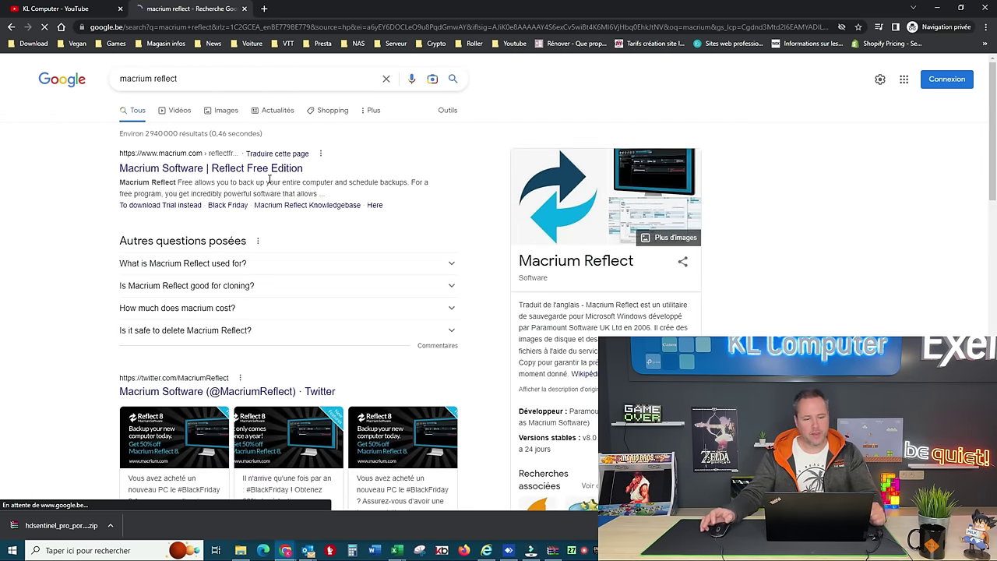
{"action": "left_click", "coordinate": [168, 172]}
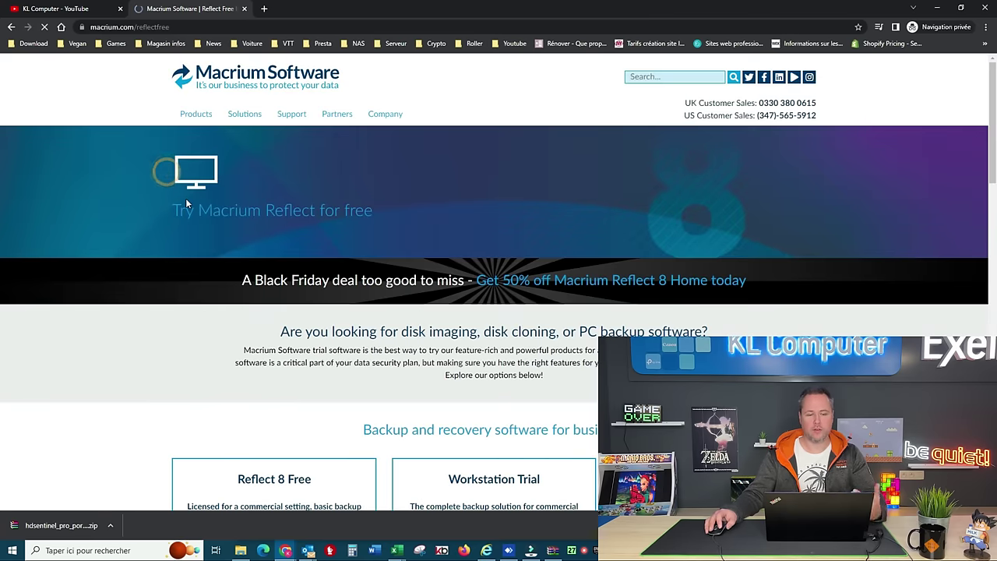
Step: Review the Reflect 8 Free offers for business and for home PCs on the Macrium page
{"action": "scroll", "coordinate": [138, 286], "scroll_direction": "down", "scroll_amount": 3}
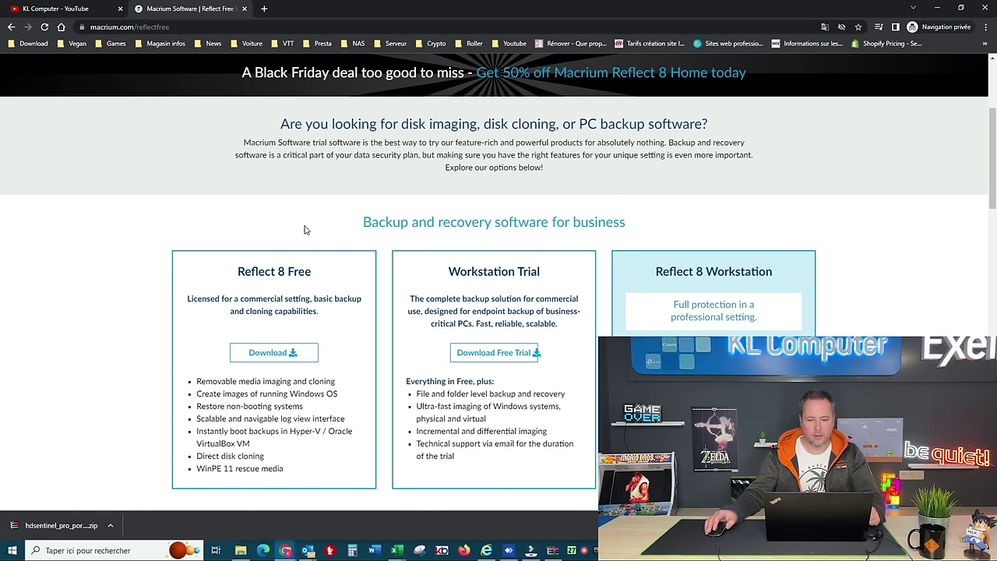
{"action": "scroll", "coordinate": [160, 233], "scroll_direction": "down", "scroll_amount": 2}
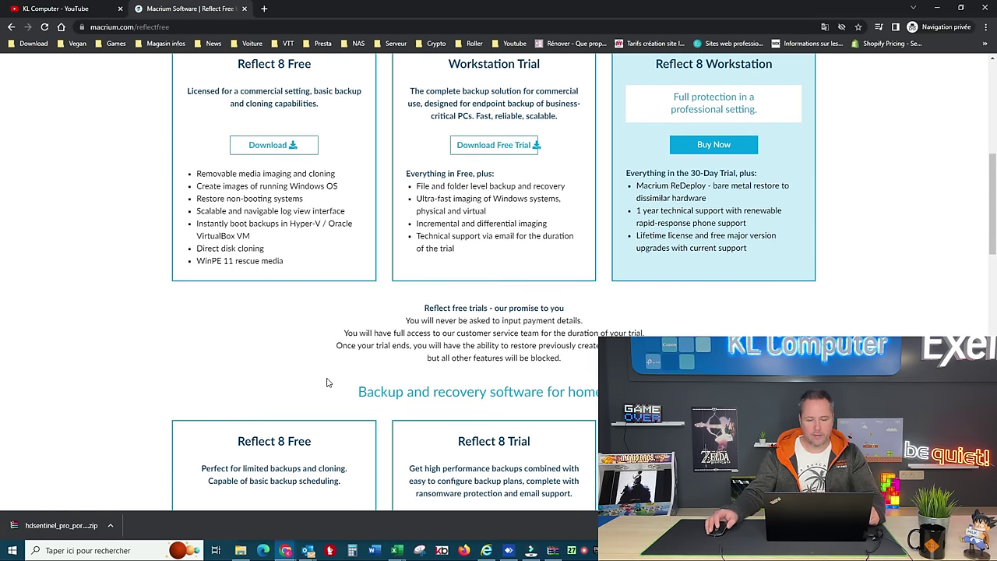
{"action": "scroll", "coordinate": [132, 294], "scroll_direction": "up", "scroll_amount": 1}
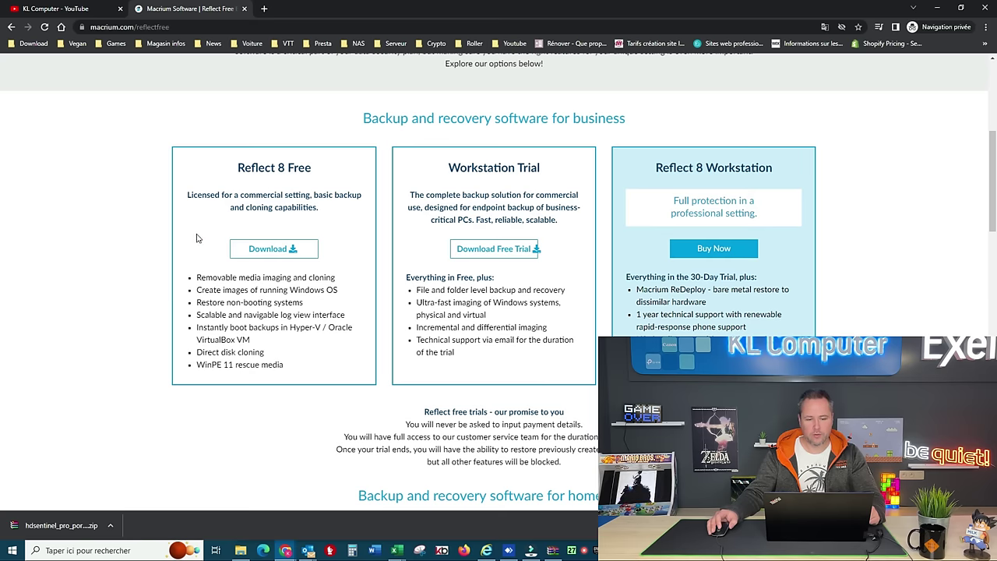
{"action": "scroll", "coordinate": [173, 280], "scroll_direction": "up", "scroll_amount": 1}
{"action": "scroll", "coordinate": [114, 265], "scroll_direction": "down", "scroll_amount": 5}
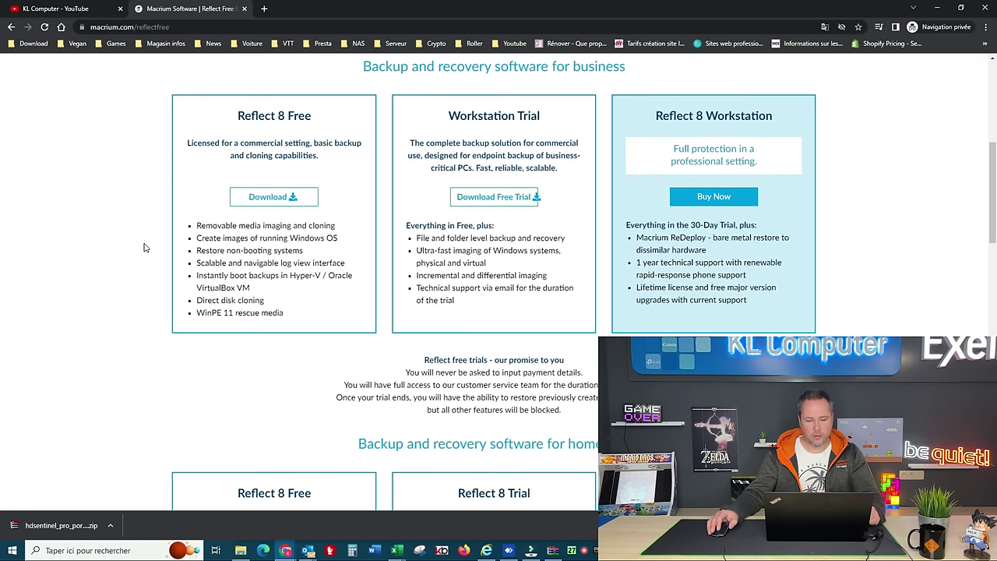
{"action": "scroll", "coordinate": [160, 251], "scroll_direction": "down", "scroll_amount": 1}
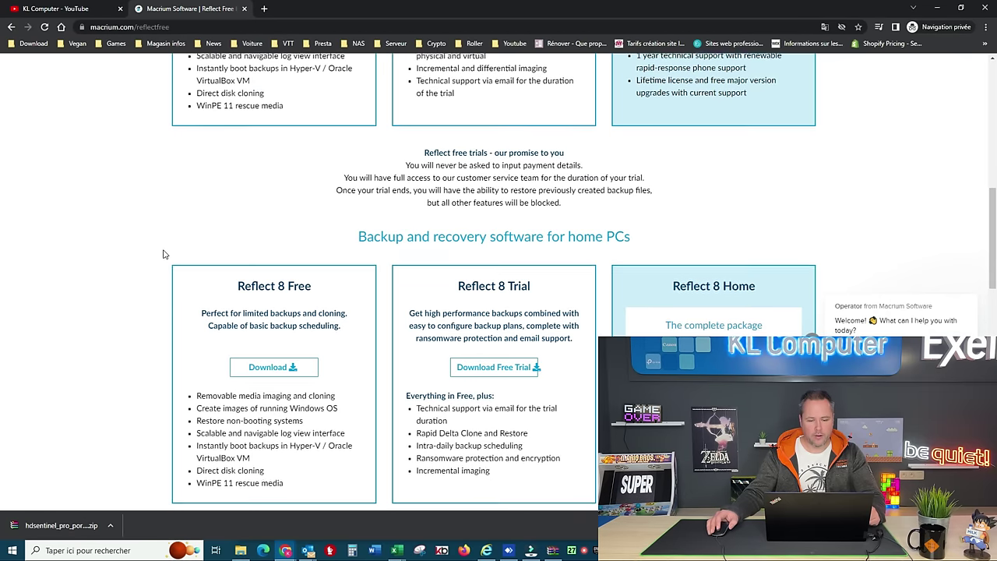